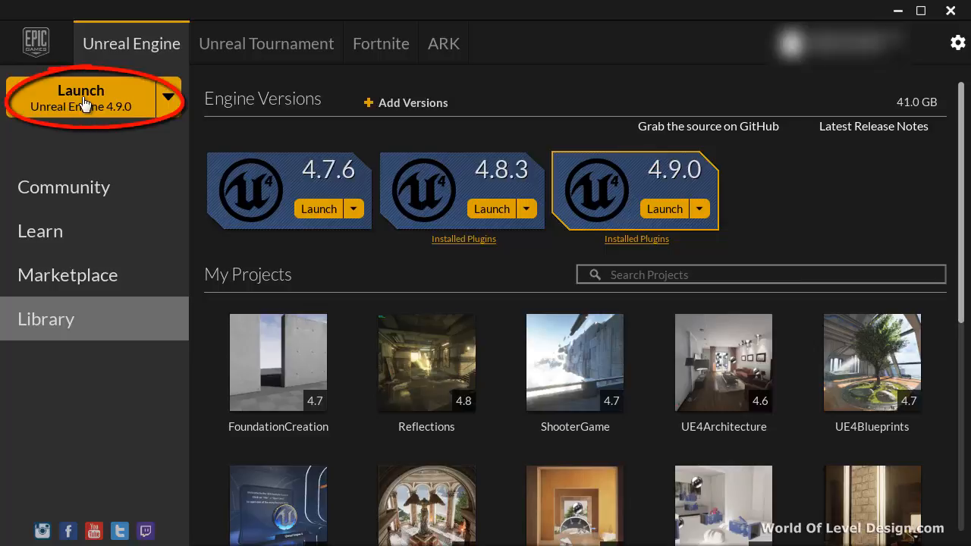
Launch Unreal Engine 4.9.0 and choose the Blueprint Third Person template for a new project.
click(168, 103)
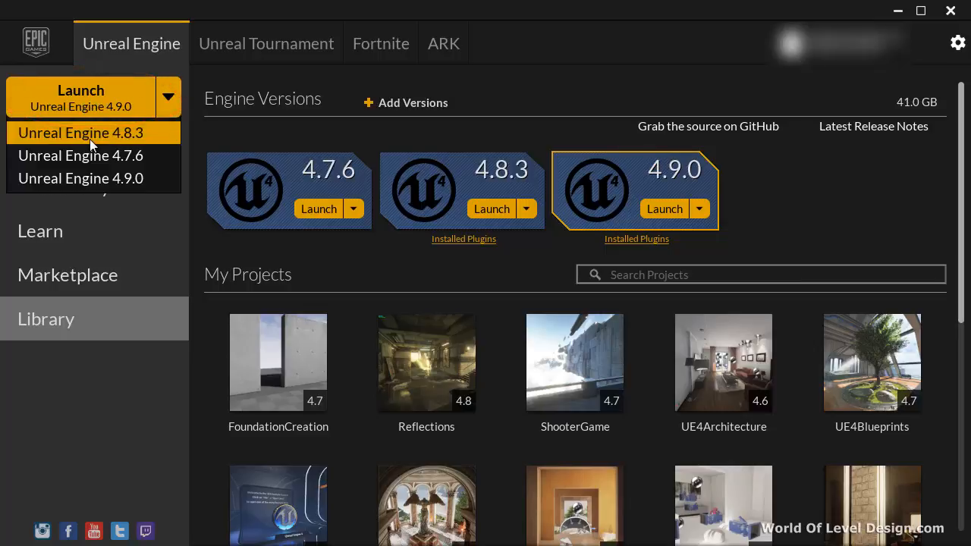
click(104, 179)
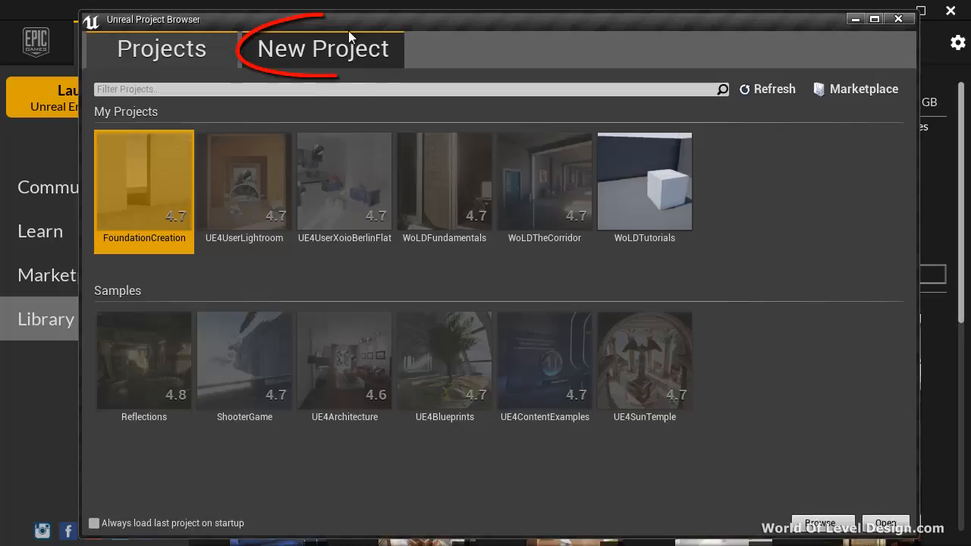
click(335, 49)
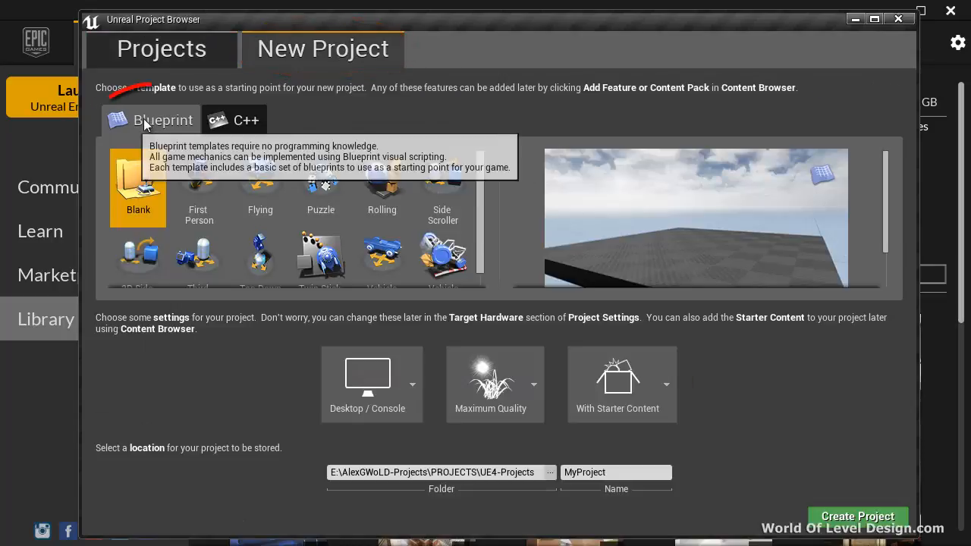
scroll(379, 258, down, 1)
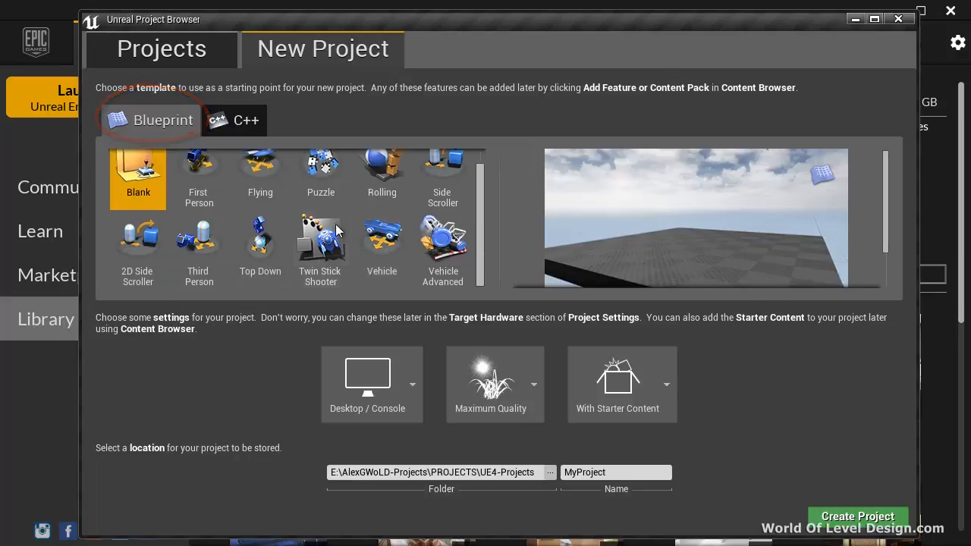
click(199, 250)
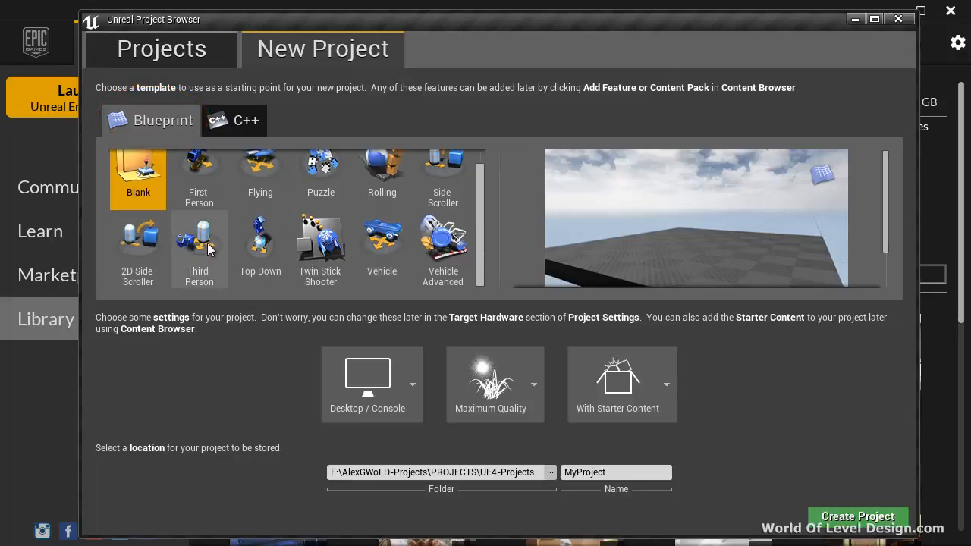
Set the new project's options to Desktop / Console, Maximum Quality and With Starter Content.
click(399, 386)
click(381, 457)
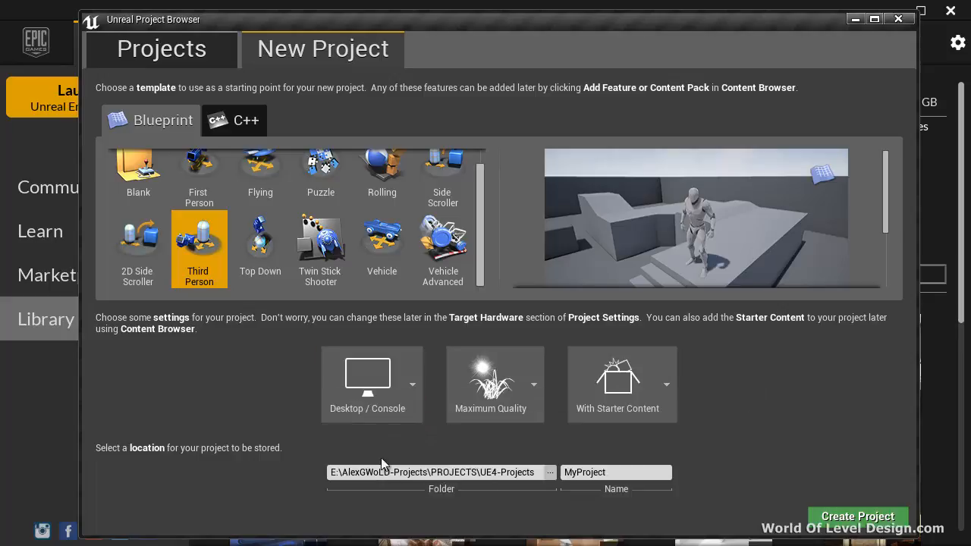
click(536, 378)
click(493, 459)
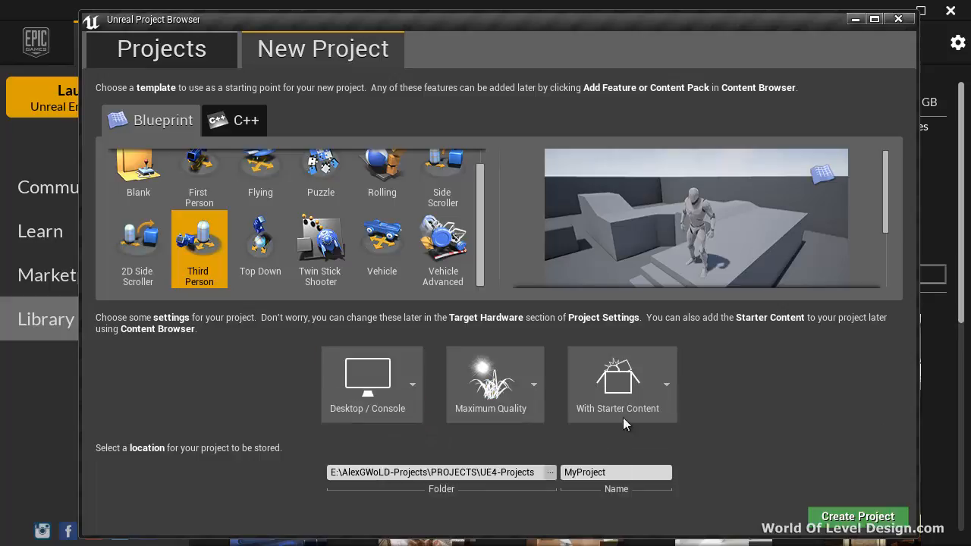
click(656, 379)
click(710, 454)
Name the project WoLDSimpleLevel, keeping the UE4-Projects folder as its location, and create it.
drag(337, 472, 329, 473)
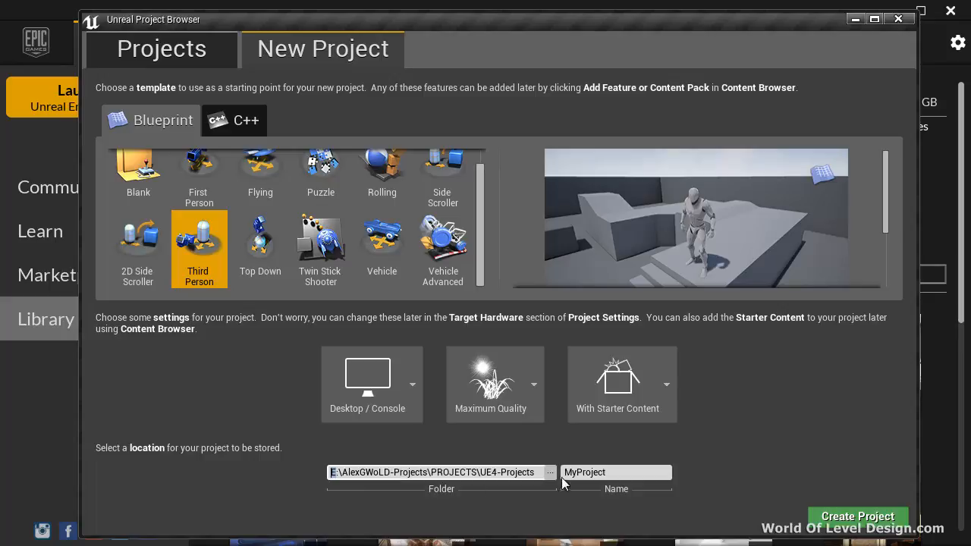
click(630, 471)
text(WoLDSimpleLevel)
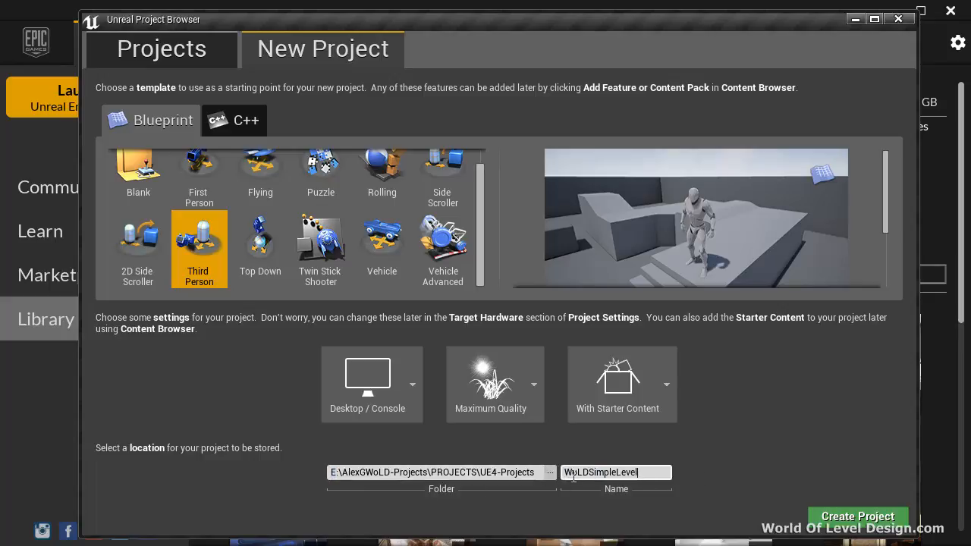
key(Left)
key(Left)
key(Left)
key(Left)
key(Left)
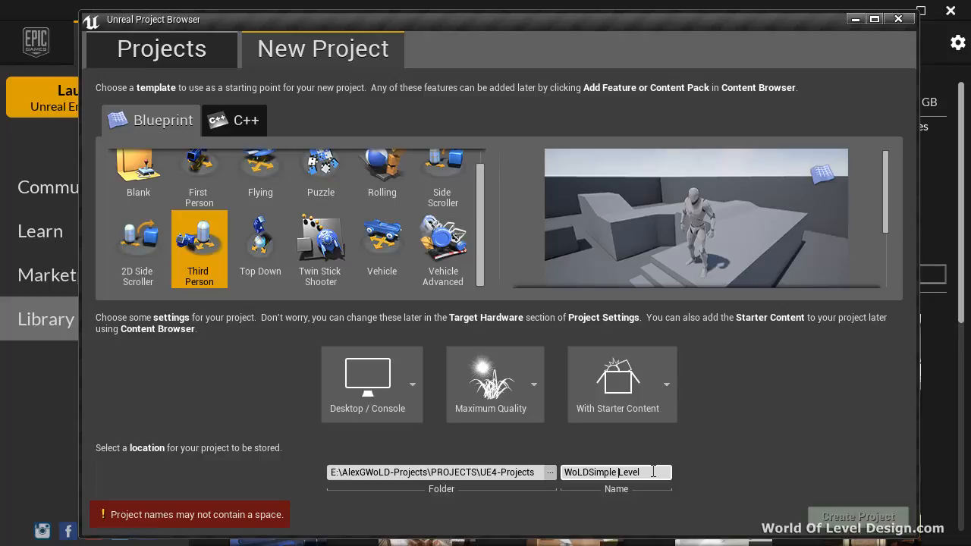
key(BackSpace)
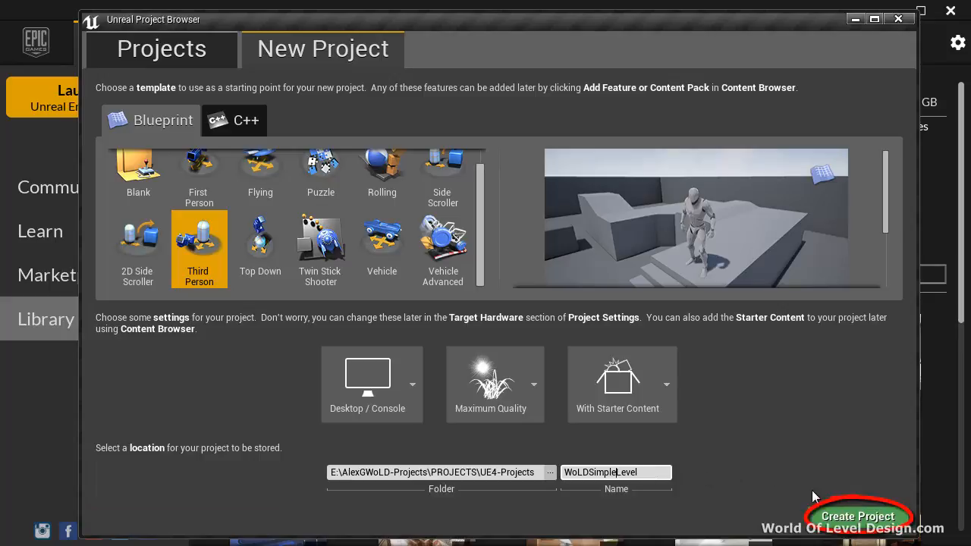
click(846, 518)
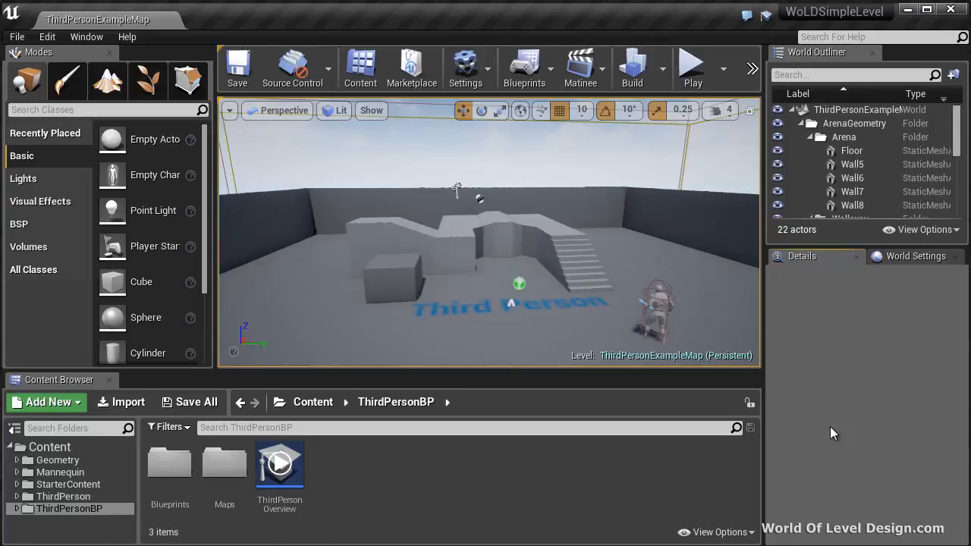
click(229, 110)
click(900, 343)
Disable AutoSave in the Loading & Saving section of the Editor Preferences.
click(47, 37)
click(83, 232)
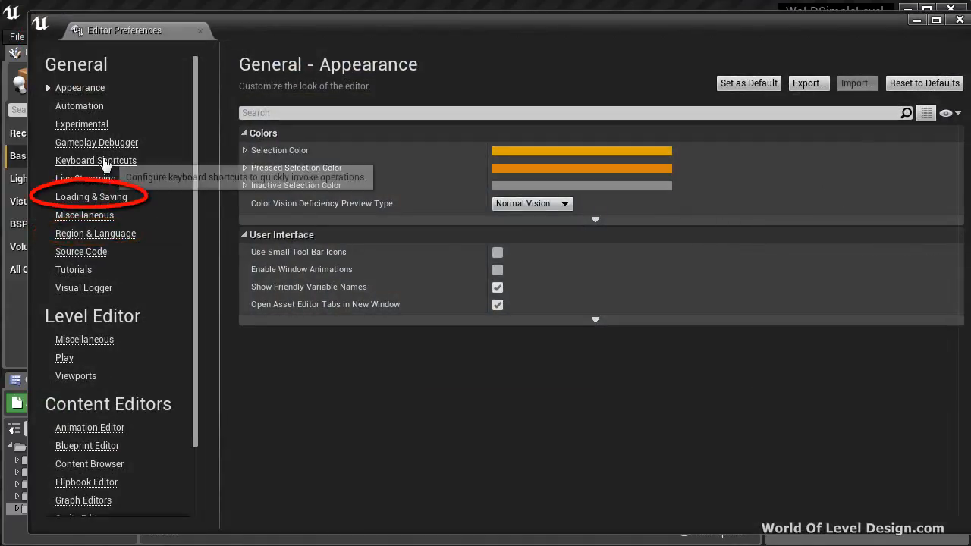
click(98, 197)
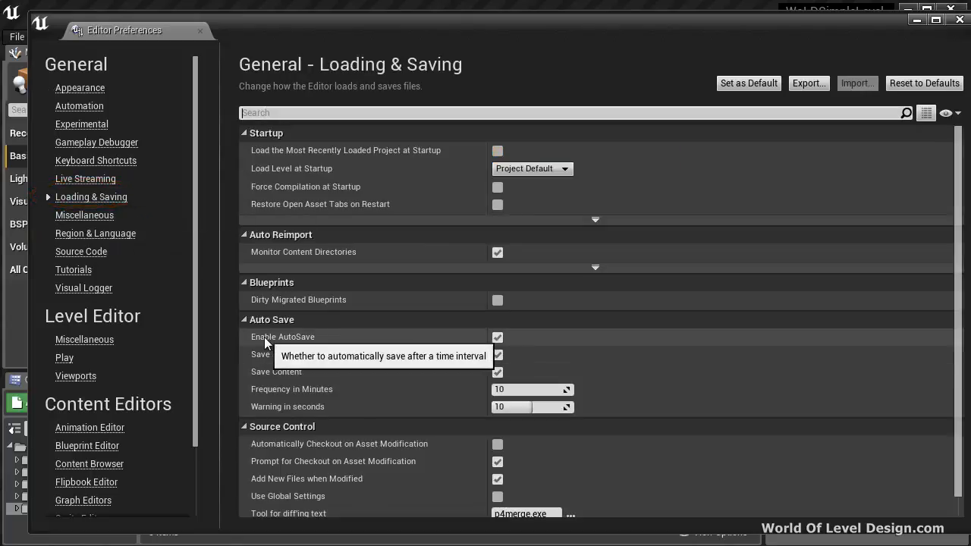
click(499, 338)
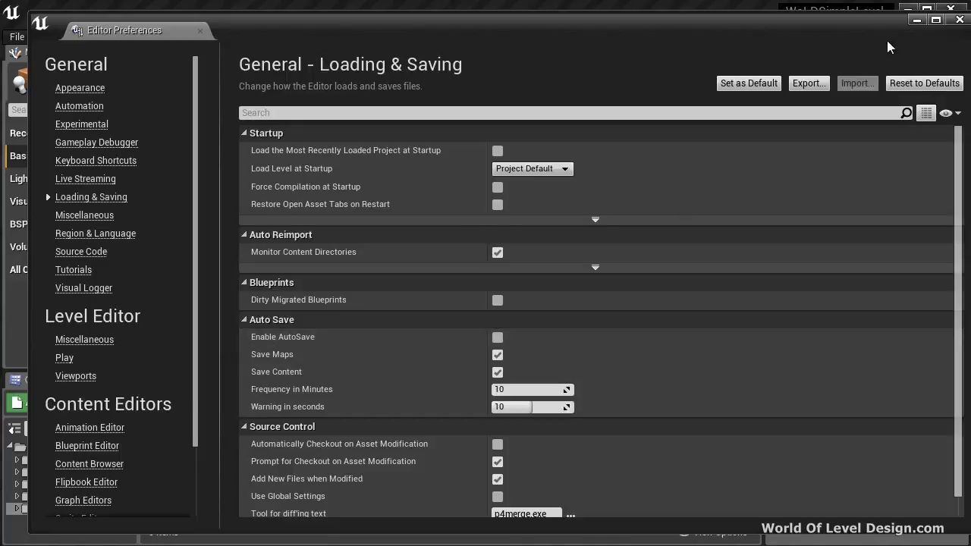
click(959, 19)
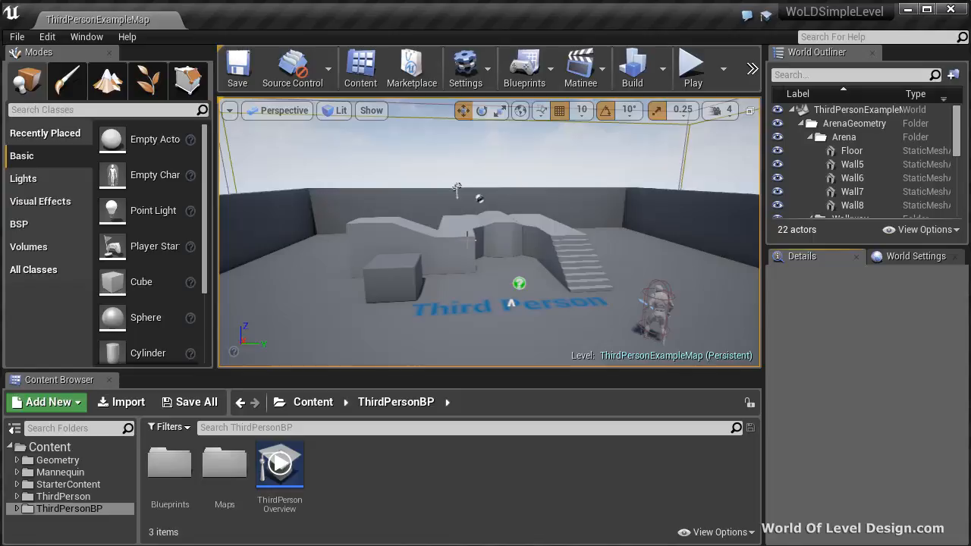
Create a new level from the Empty Level template.
click(16, 37)
click(47, 65)
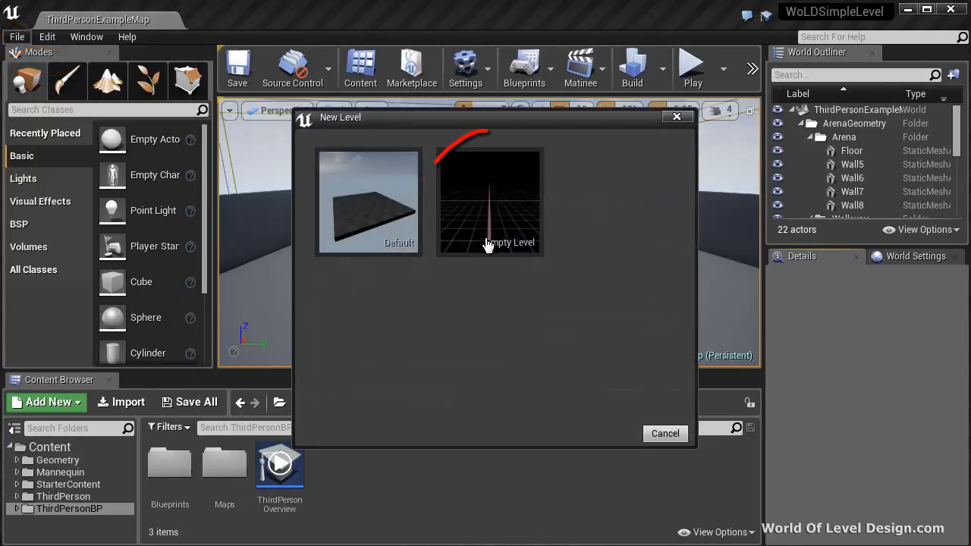
click(478, 216)
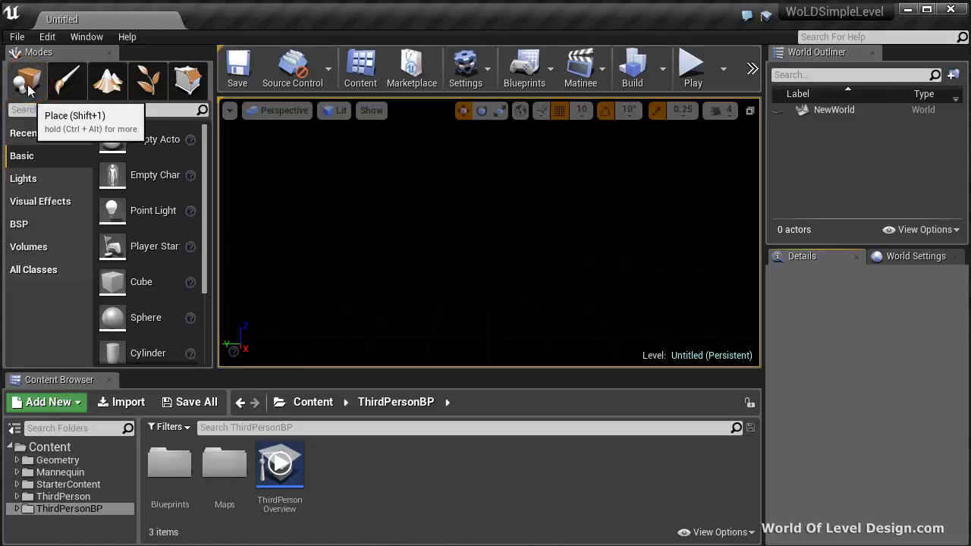
Add a BSP box brush to the level as a floor, sized X 1000, Y 1000 and Z 50.
click(19, 223)
mouse_move(104, 138)
mouse_down()
mouse_move(403, 280)
mouse_move(523, 309)
mouse_up()
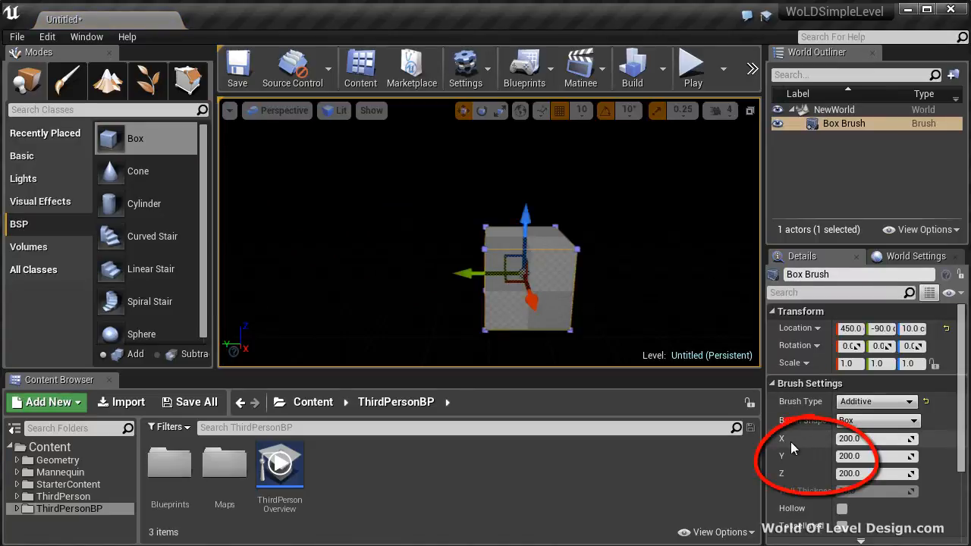
click(865, 438)
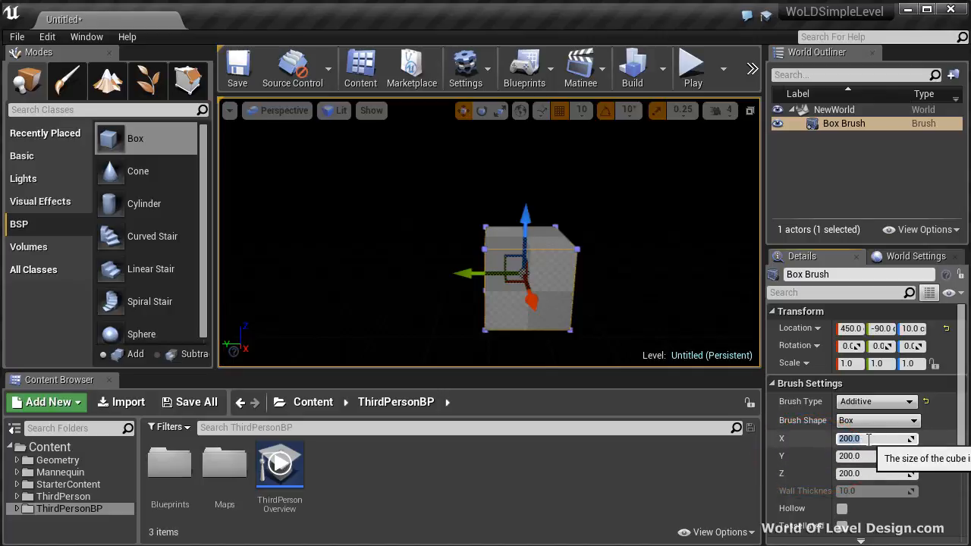
text(1000)
key(Tab)
text(1000)
key(Tab)
text(80)
key(Return)
Add a second BSP box brush above the floor as a pillar, sized X 60, Y 60 and Z 180.
mouse_move(583, 167)
alt+mouse_down()
mouse_move(590, 186)
mouse_move(477, 167)
mouse_move(513, 236)
alt+mouse_up()
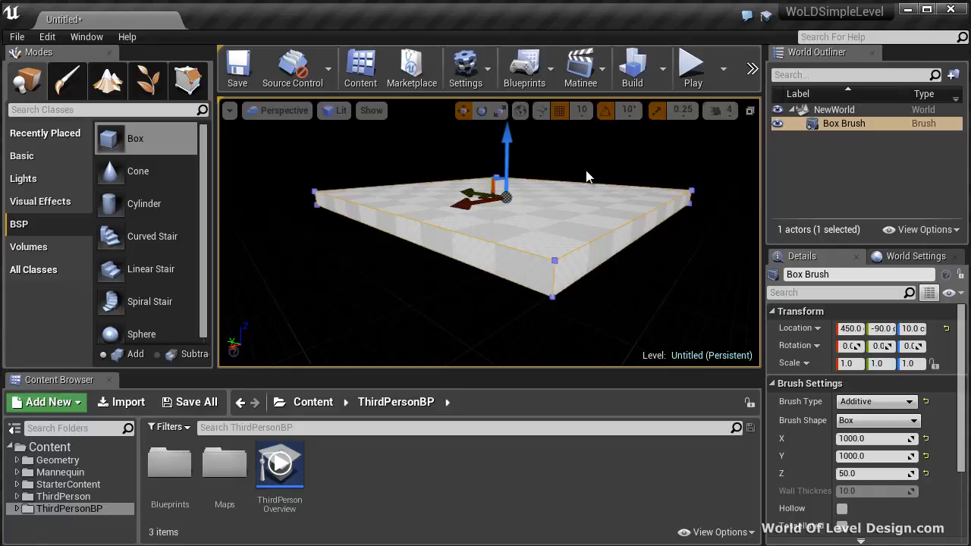
scroll(587, 218, up, 2)
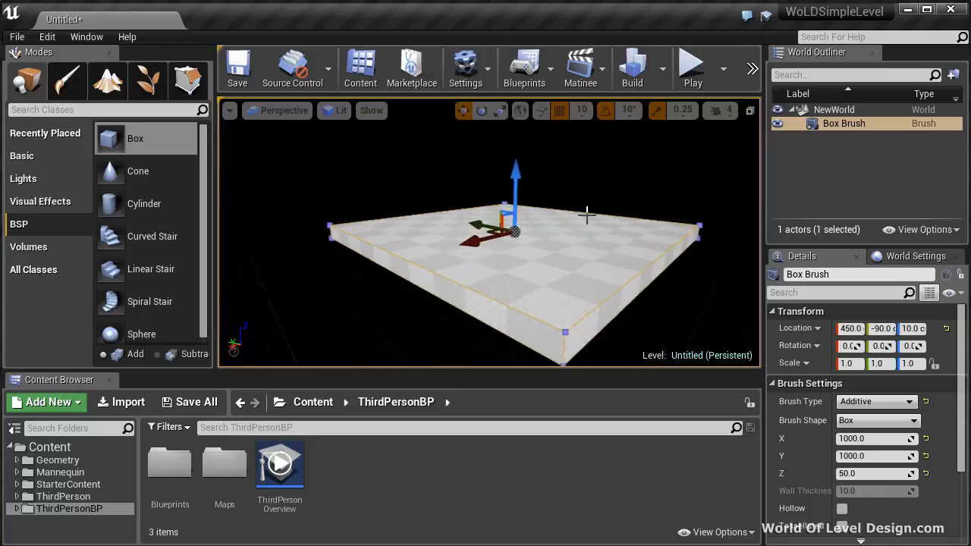
scroll(588, 215, up, 4)
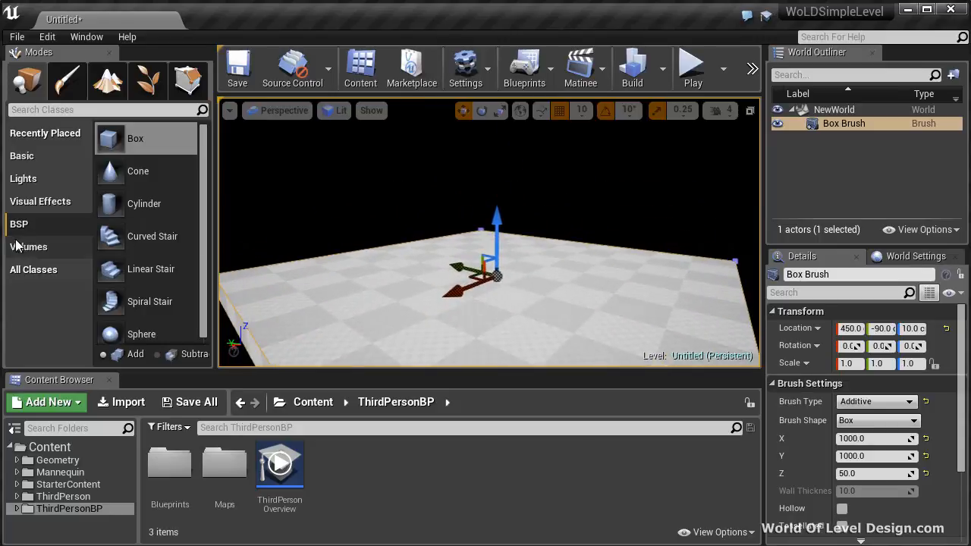
mouse_move(114, 139)
mouse_down()
mouse_move(485, 227)
mouse_move(598, 303)
mouse_move(424, 243)
mouse_move(434, 226)
mouse_up()
click(873, 438)
text(60)
key(Tab)
text(60)
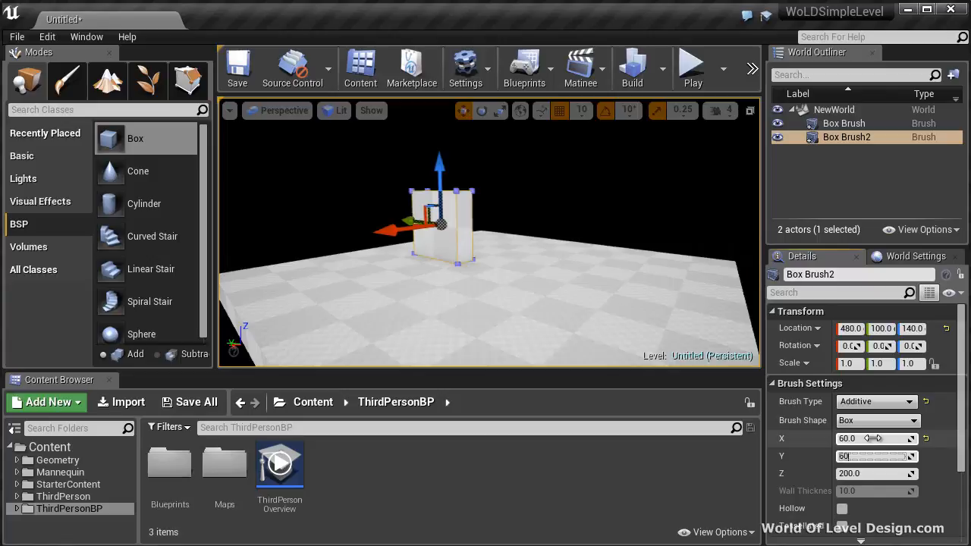
key(Return)
click(860, 473)
text(180)
key(Return)
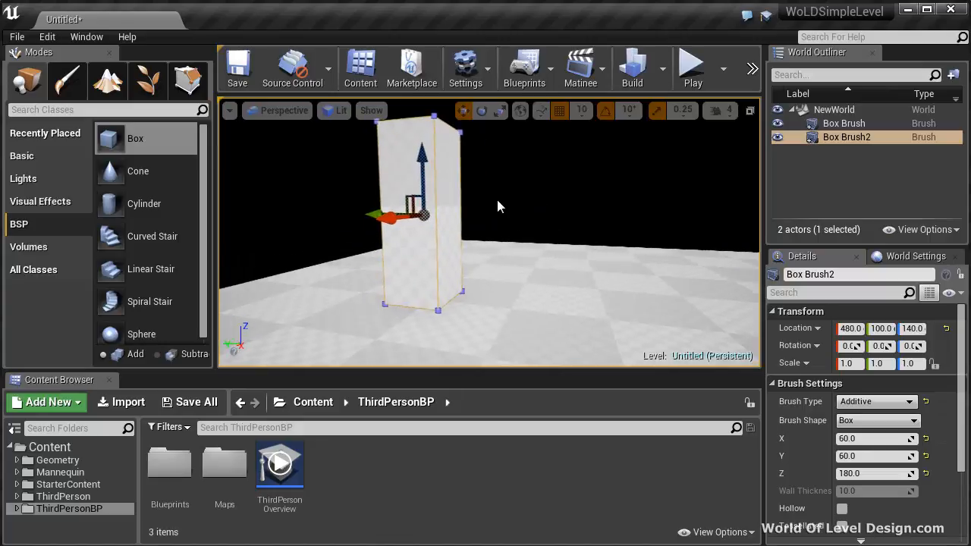
Lower the pillar brush to Z location 130 and inspect its base against the floor in the Front view.
drag(425, 169, 426, 176)
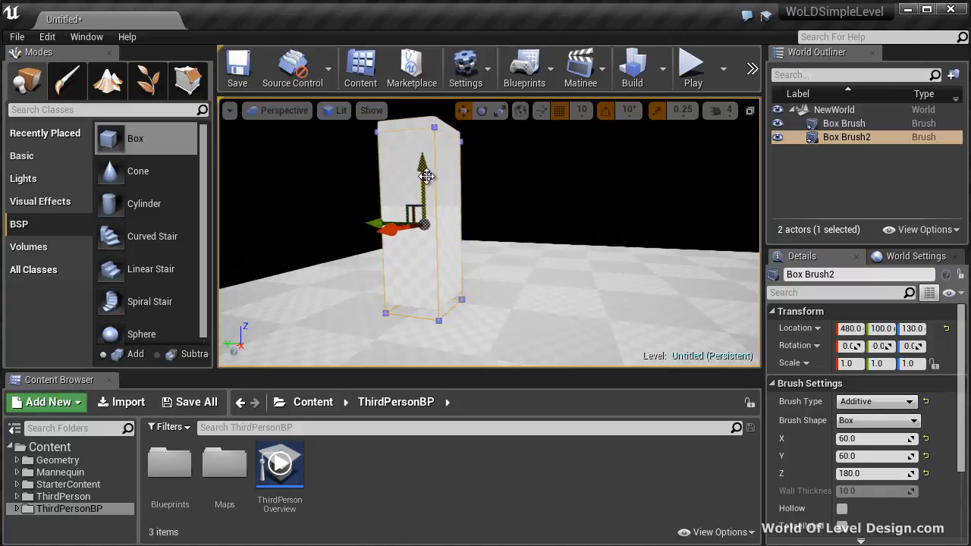
right_drag(556, 216, 562, 263)
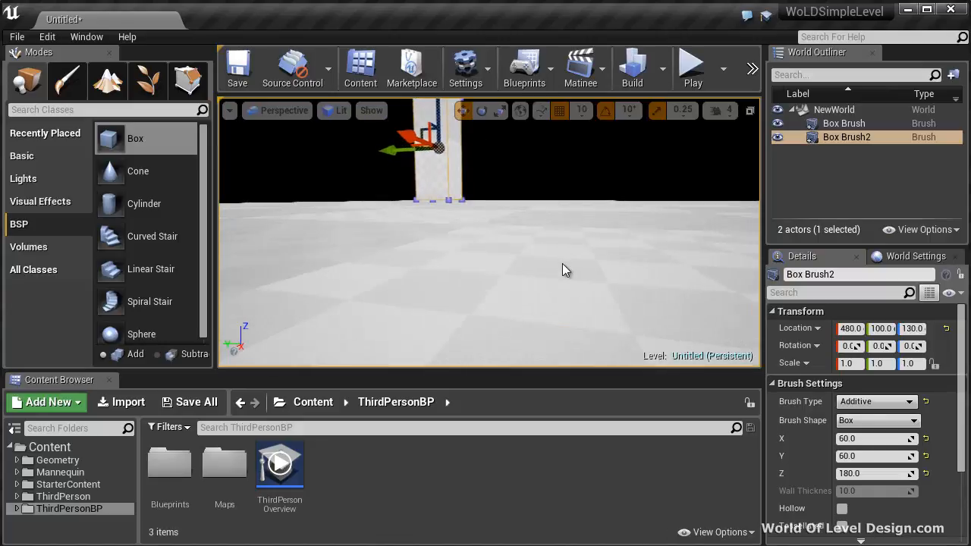
key(alt+h)
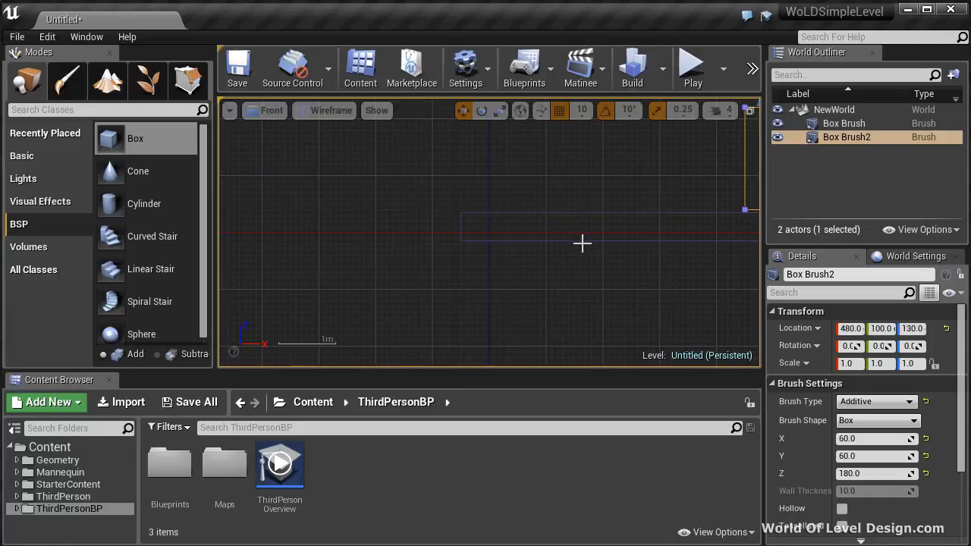
right_drag(644, 241, 351, 263)
scroll(352, 262, up, 7)
right_drag(606, 210, 474, 264)
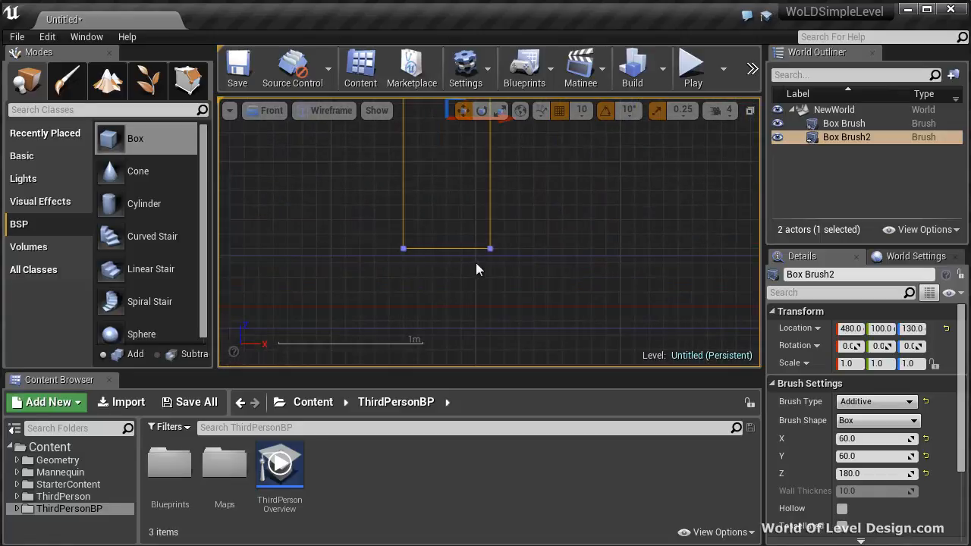
Raise the floor brush to Z location 15 using a finer position snap, and restore the grid snap to 10.
click(507, 259)
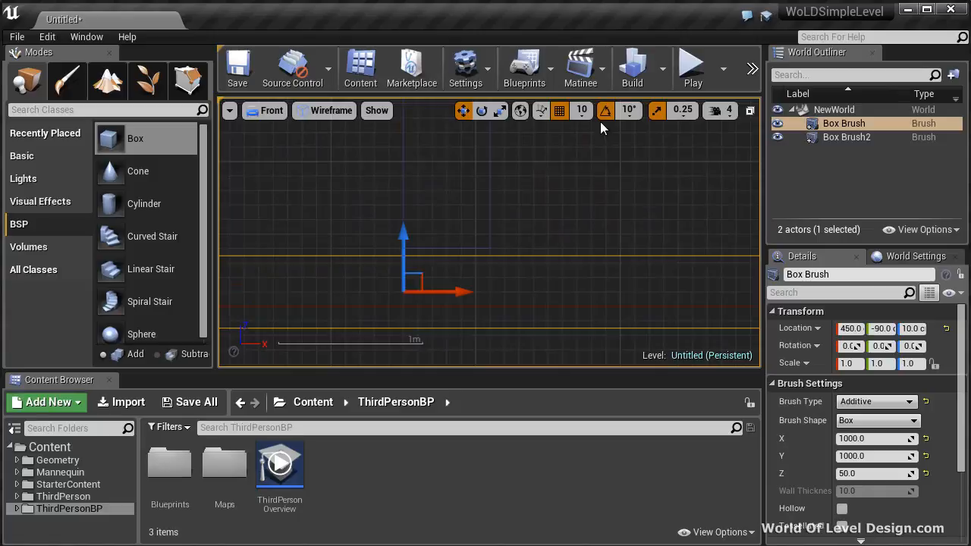
click(581, 110)
click(586, 156)
drag(406, 237, 406, 228)
click(586, 113)
click(588, 173)
key(alt+g)
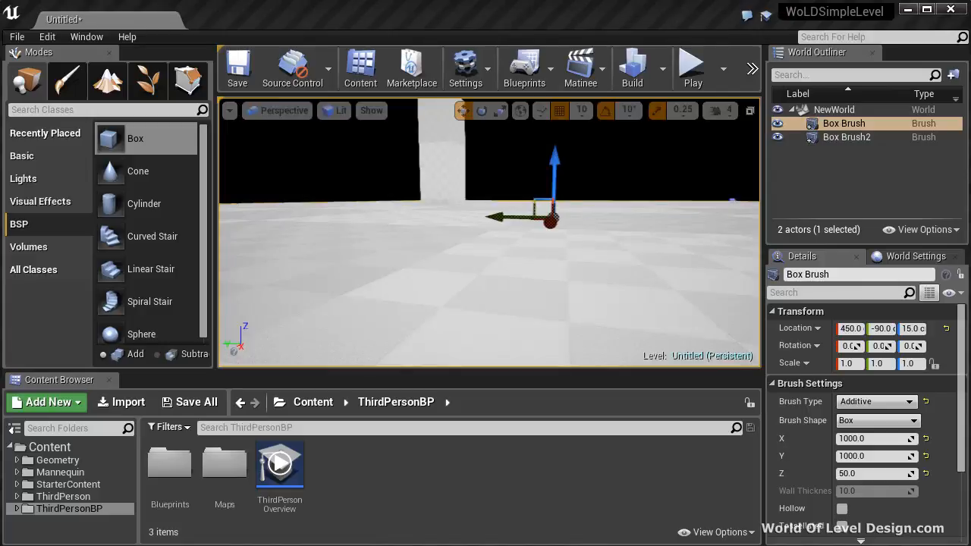
right_drag(635, 258, 493, 227)
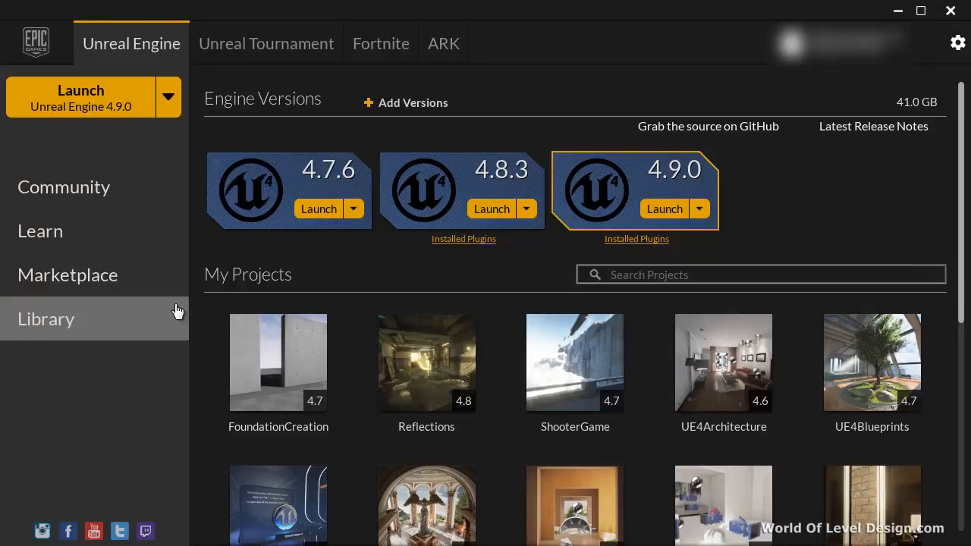
Switch to the Epic Games launcher and browse the character and animation packs in the Marketplace.
click(67, 274)
scroll(372, 356, down, 10)
scroll(372, 356, down, 6)
scroll(384, 430, down, 3)
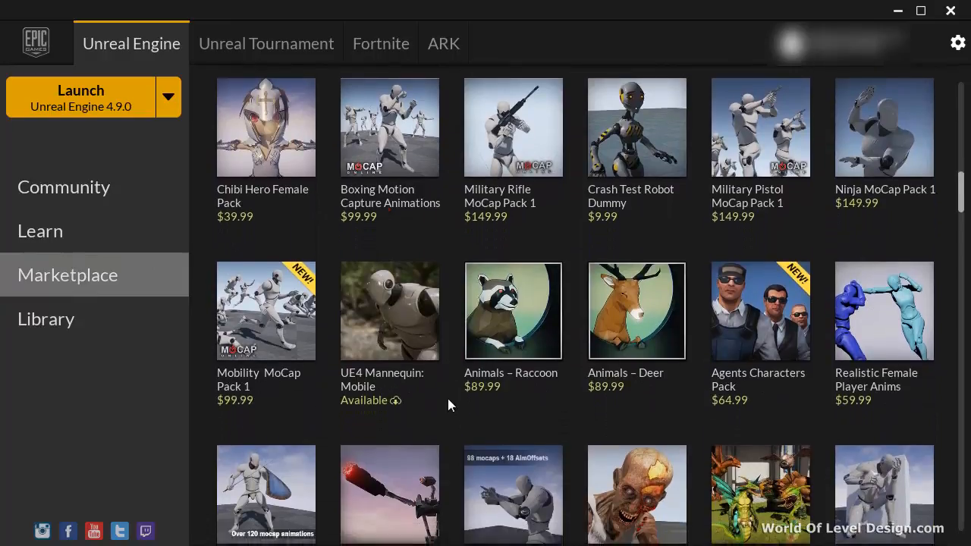
Open the UE4 Mannequin: Mobile page in the Marketplace and check its engine version choices.
scroll(447, 400, down, 1)
click(401, 298)
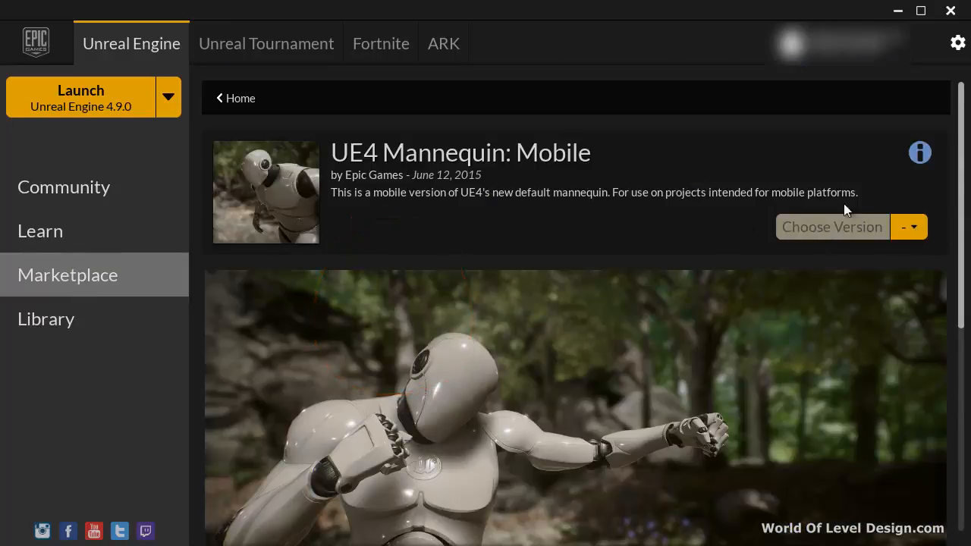
click(918, 230)
click(609, 199)
Start adding UE4 Mannequin: Mobile from the Library's Vault to a project, with all projects shown.
click(53, 326)
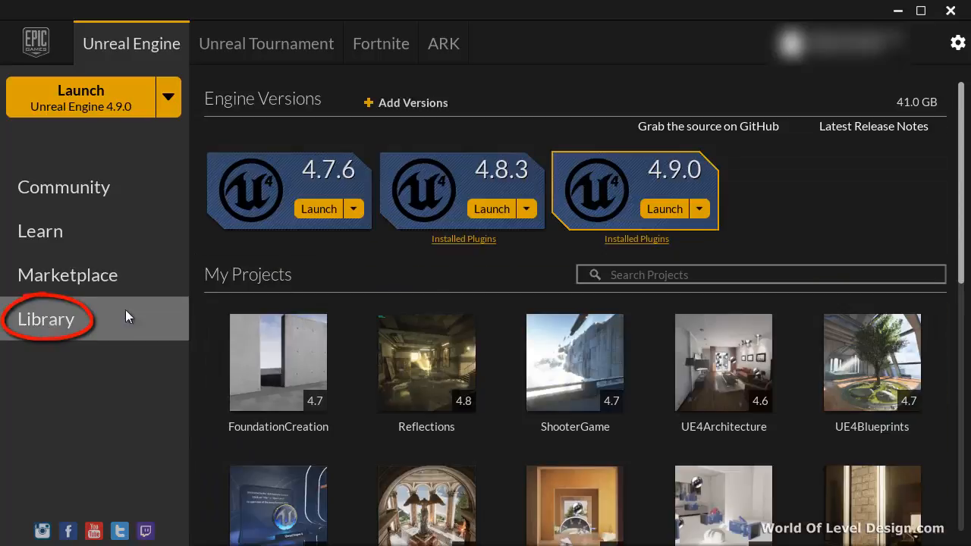
scroll(954, 373, down, 10)
scroll(954, 373, down, 2)
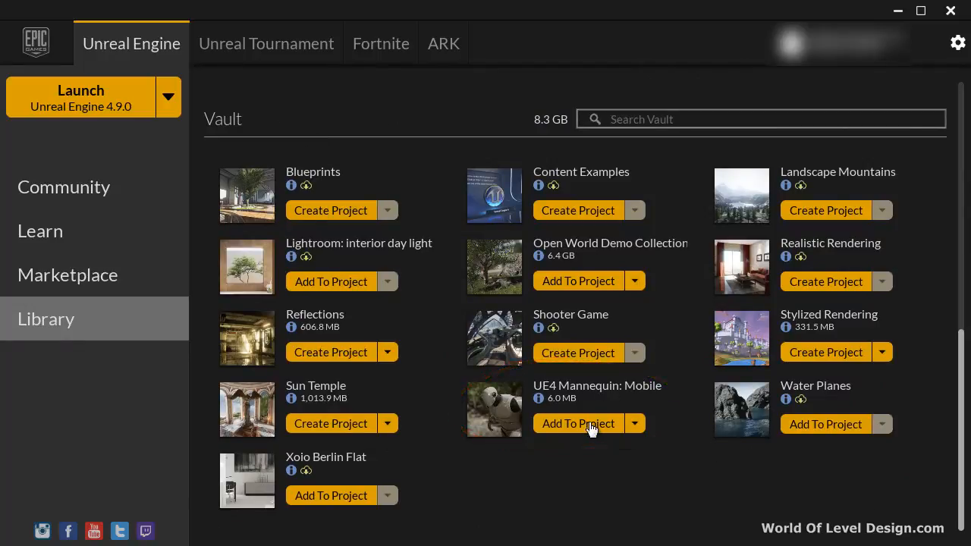
click(591, 424)
click(606, 141)
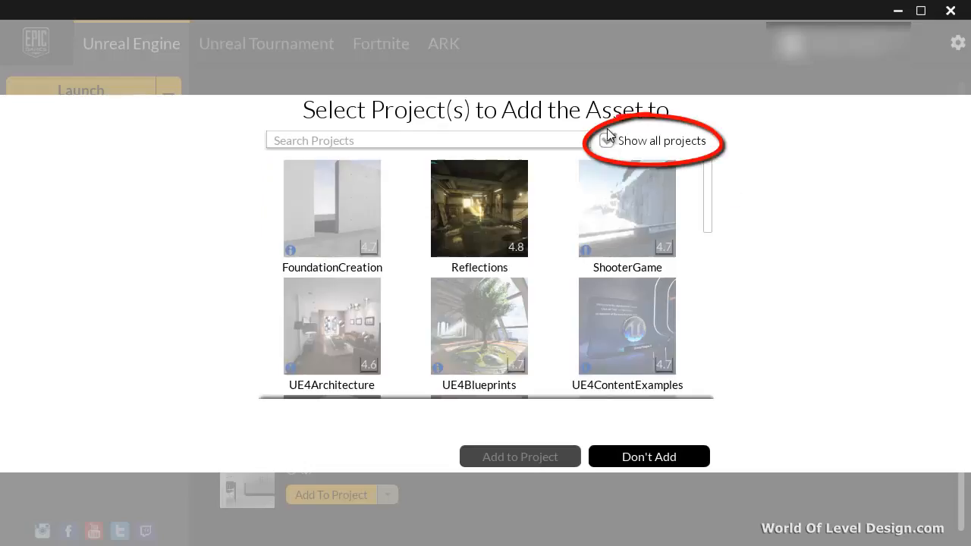
drag(708, 186, 708, 281)
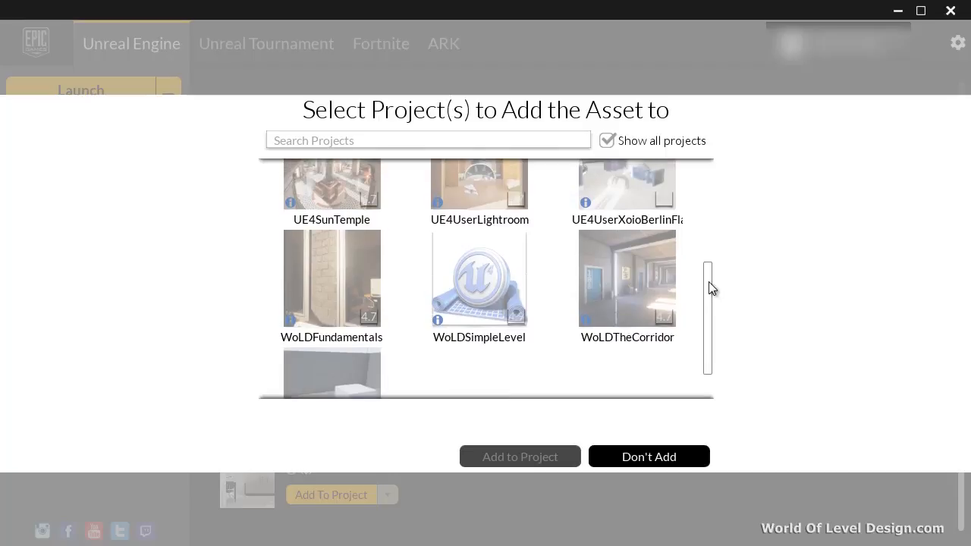
Choose the WoLDSimpleLevel project, set the asset version to 4.8 and add the mannequin pack to it.
click(493, 282)
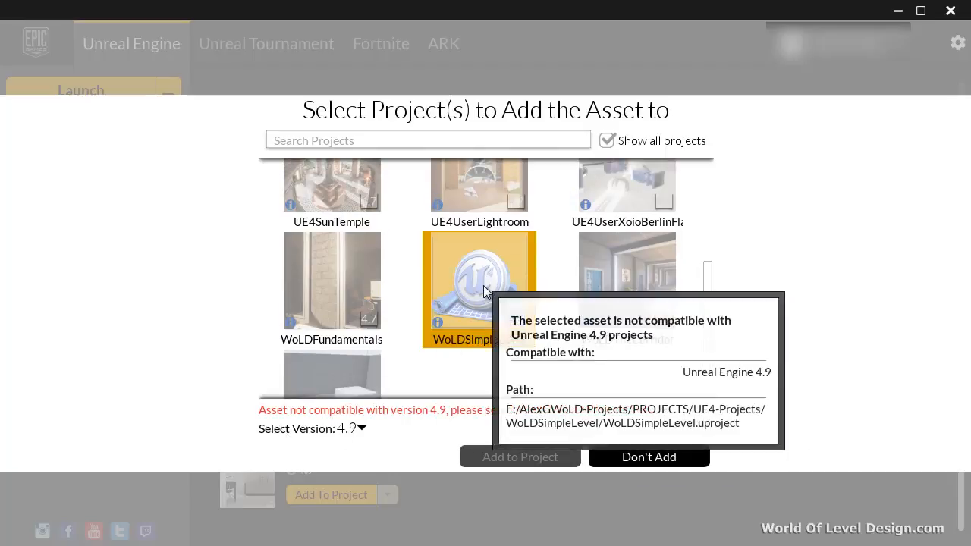
click(360, 428)
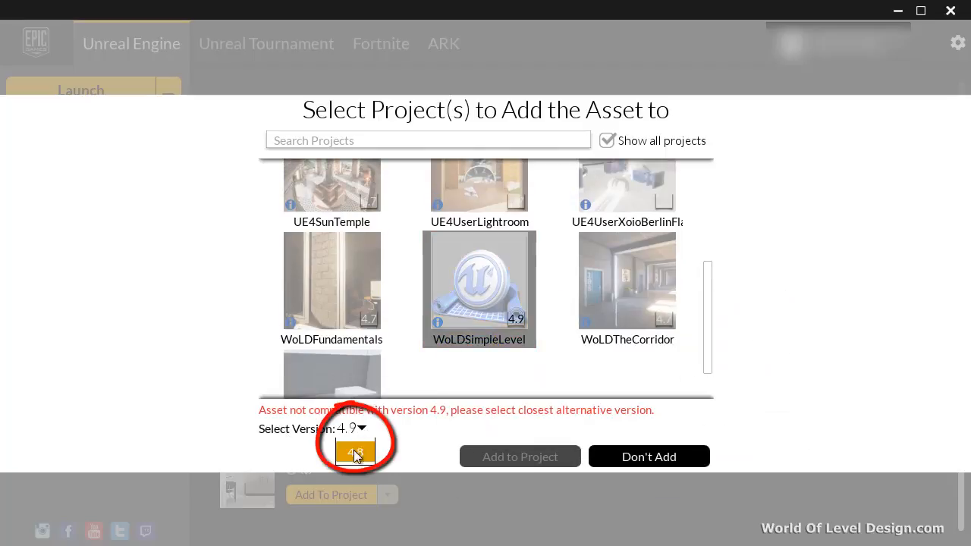
click(356, 452)
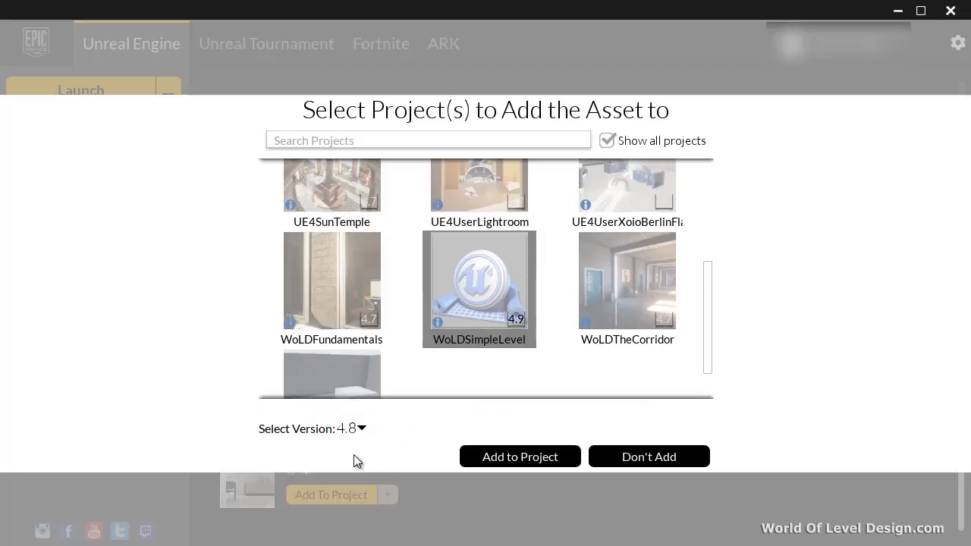
click(519, 456)
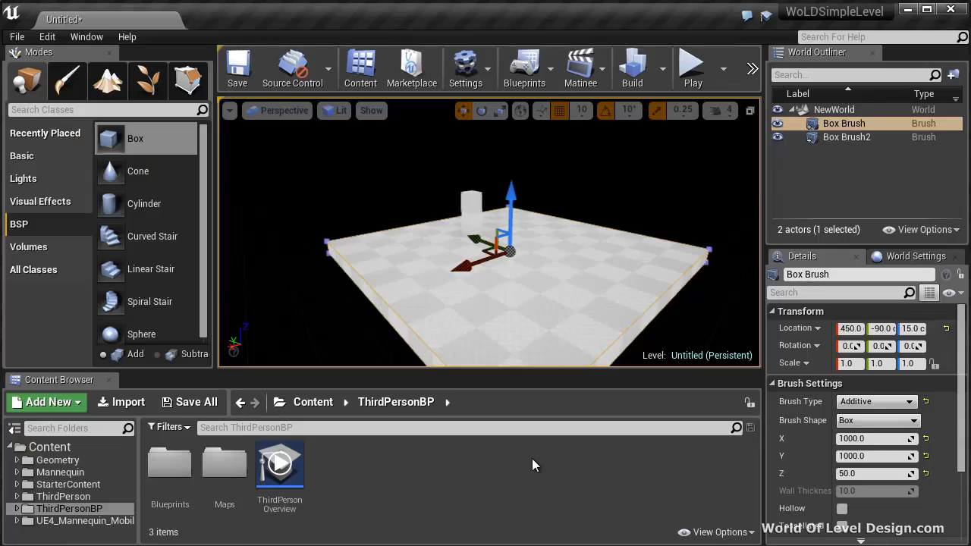
Place the SK_Mannequin_Mobile skeletal mesh from the UE4_Mannequin_Mobile Mesh folder on the floor beside the pillar.
click(72, 521)
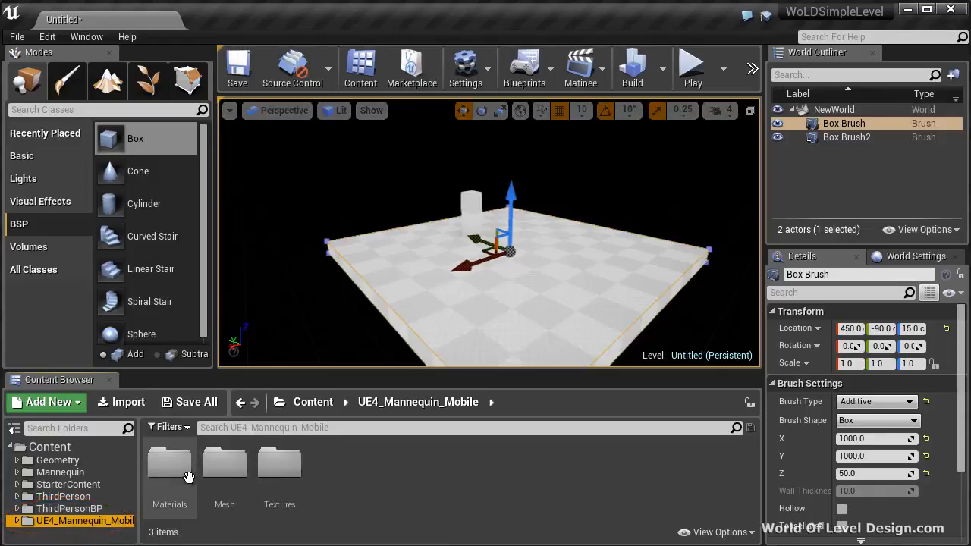
double_click(220, 469)
drag(170, 463, 500, 244)
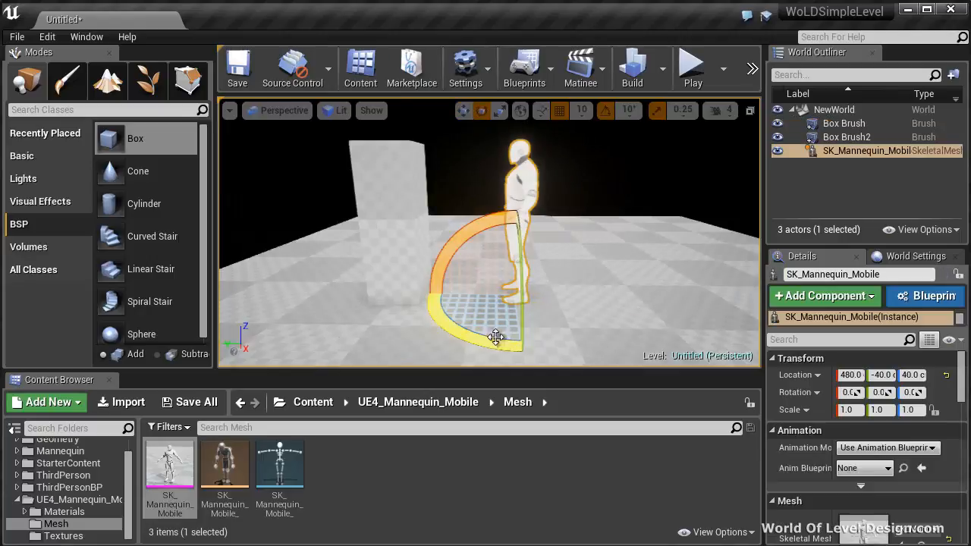
drag(495, 336, 709, 319)
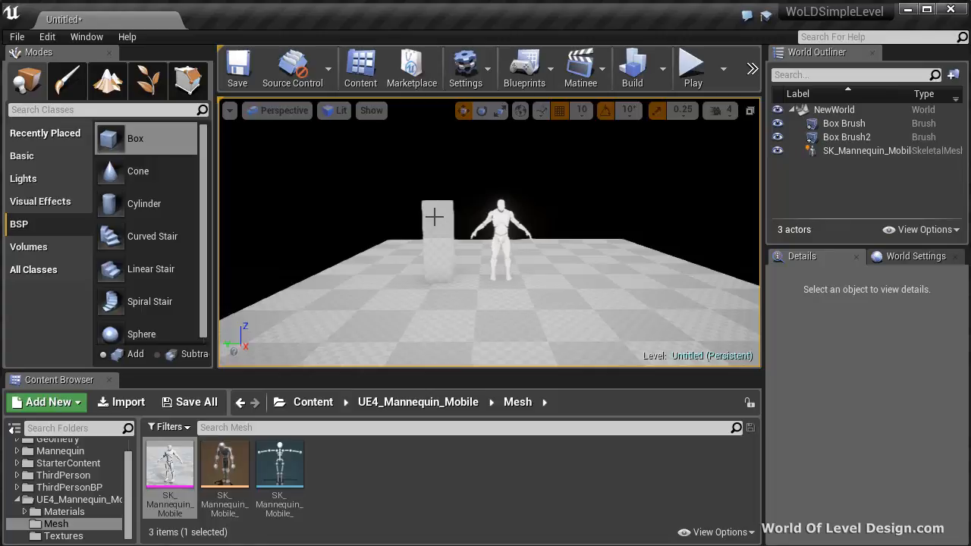
Compare the pillar brush with the mannequin standing beside it, leaving nothing selected.
click(433, 214)
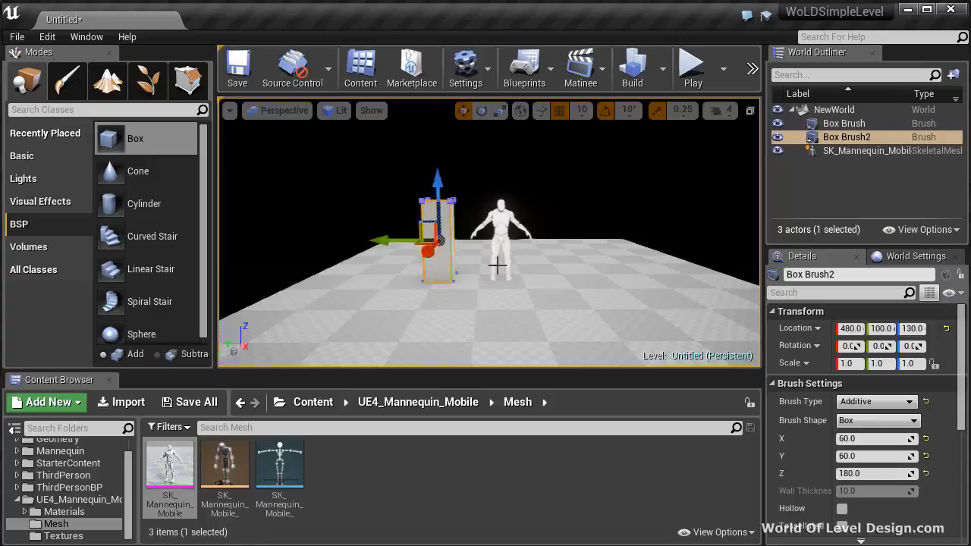
click(500, 219)
key(Escape)
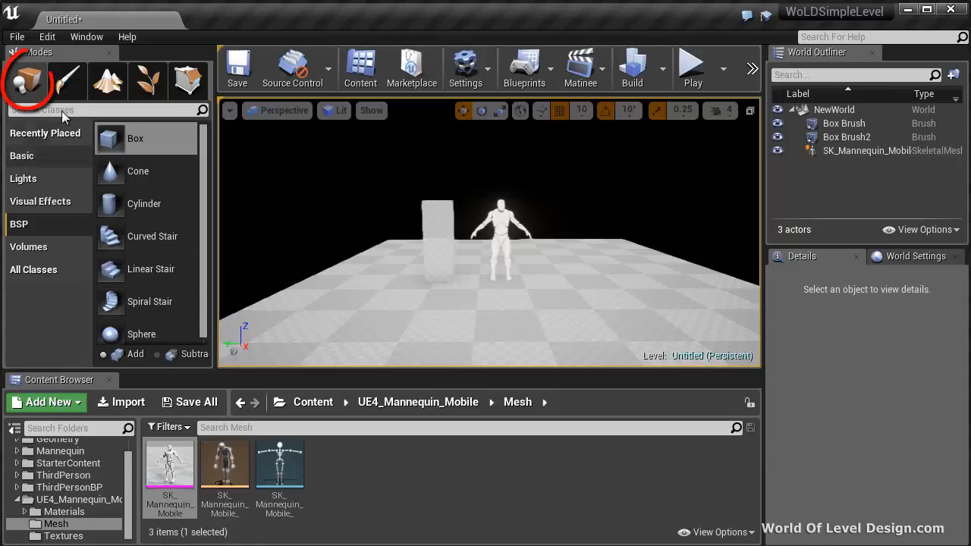
Add a Directional Light above the floor and rotate it so the shadows fall on the mannequin's other side.
click(23, 178)
drag(120, 138, 552, 282)
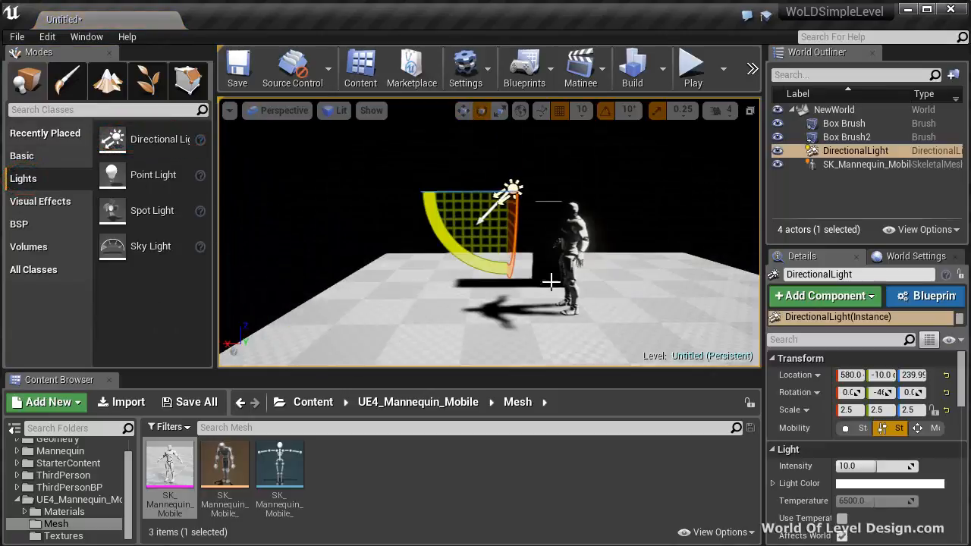
mouse_move(525, 263)
right_down()
mouse_move(521, 225)
mouse_move(527, 262)
right_up()
drag(516, 222, 54, 201)
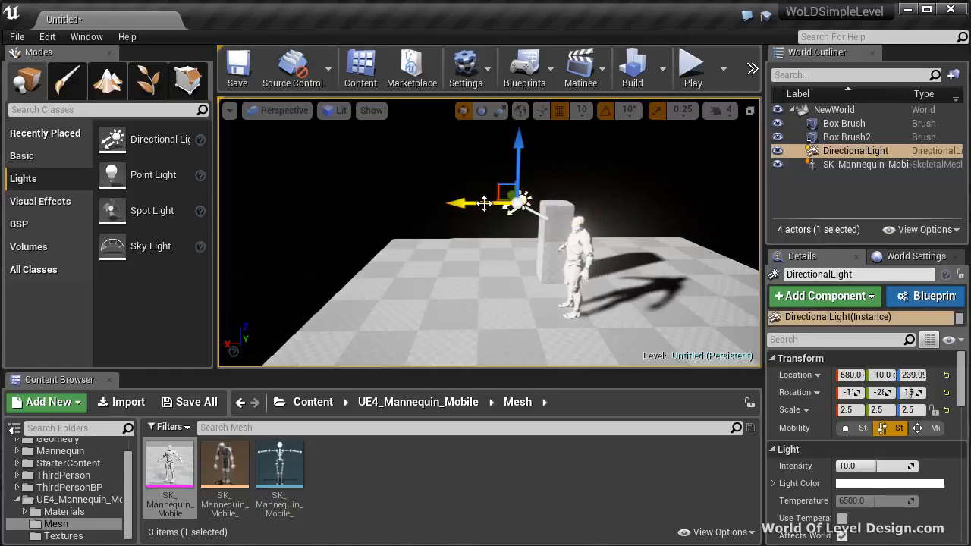
Move the directional light away from the pillar to about X 840 and Z 310, and tilt it to a shallower angle.
drag(465, 203, 311, 202)
drag(359, 168, 351, 117)
mouse_move(460, 173)
right_down()
mouse_move(446, 135)
mouse_move(455, 167)
right_up()
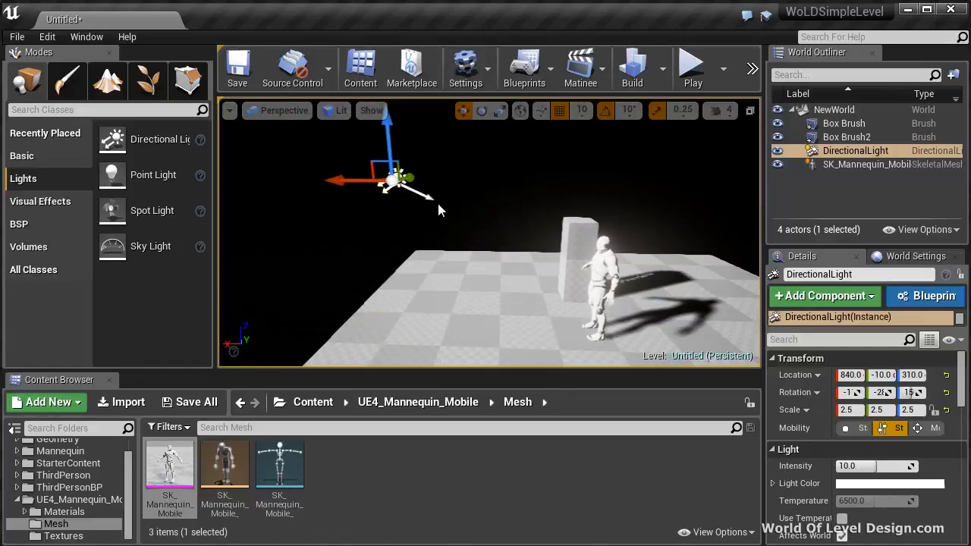
Preview the scene in the Unlit view mode and return to the Lit view mode.
click(326, 111)
click(346, 157)
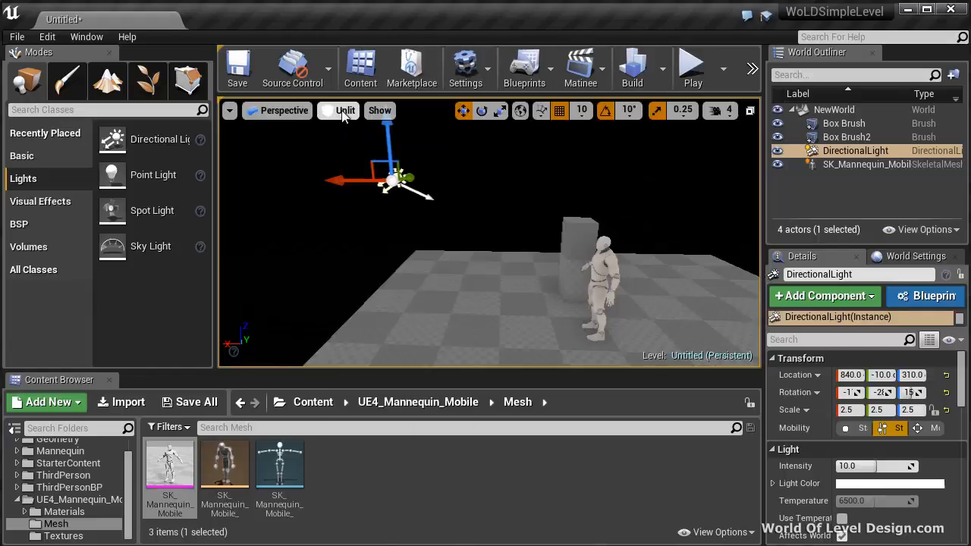
click(345, 111)
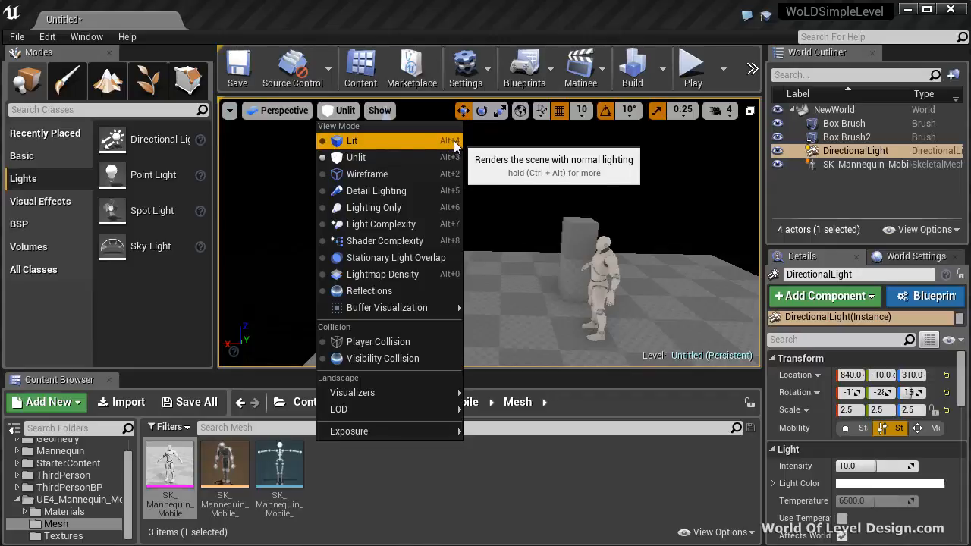
click(351, 142)
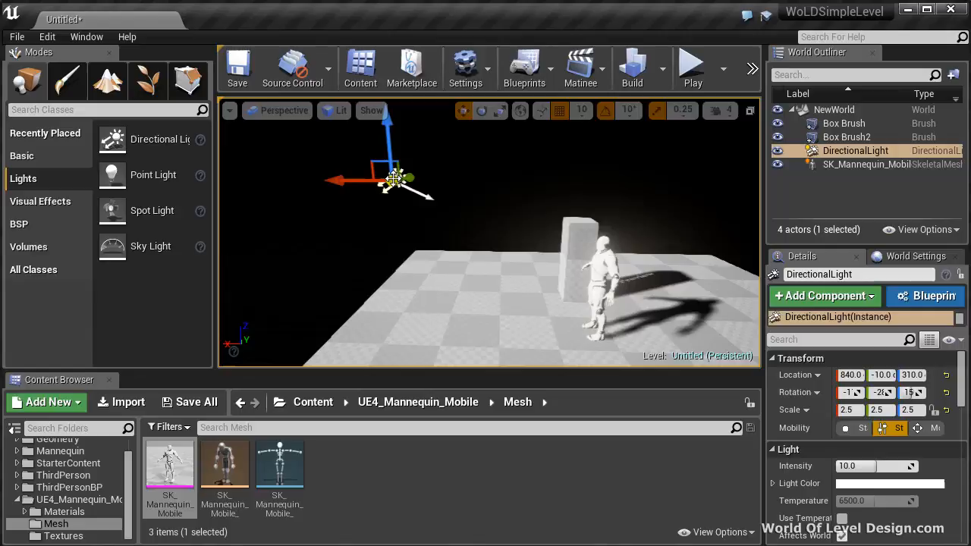
Set the directional light's intensity to 7.5.
scroll(827, 455, down, 2)
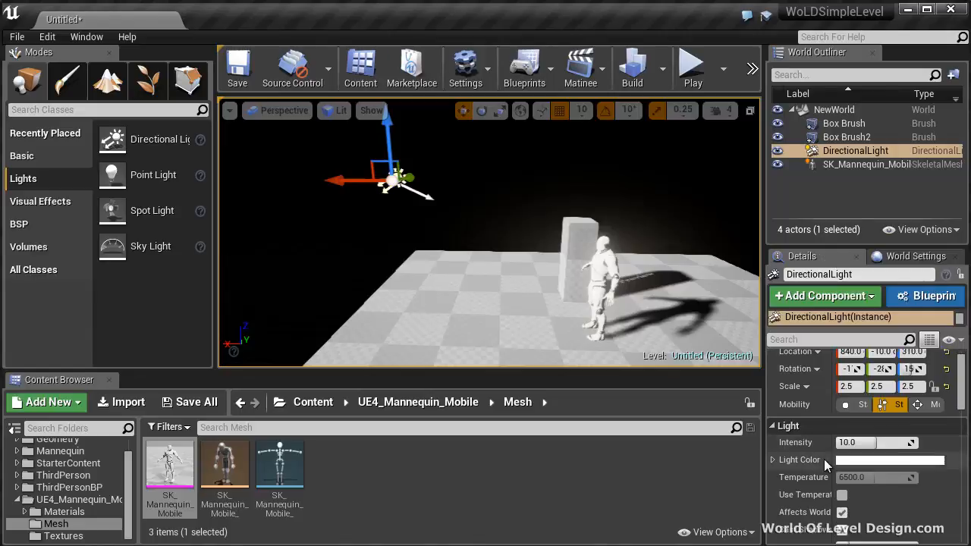
click(869, 417)
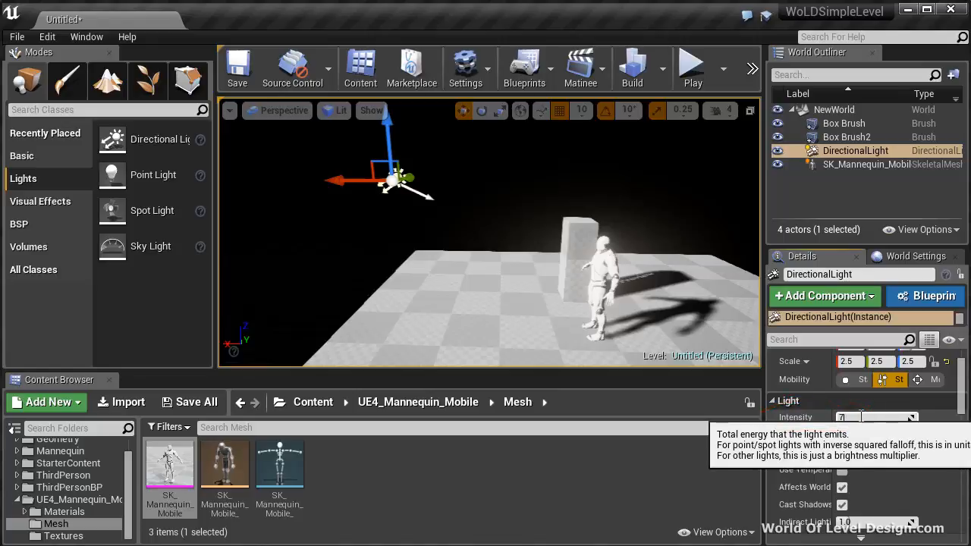
key(Return)
Change the directional light's color to a warm cream with hue about 37 and saturation about 0.264.
click(845, 435)
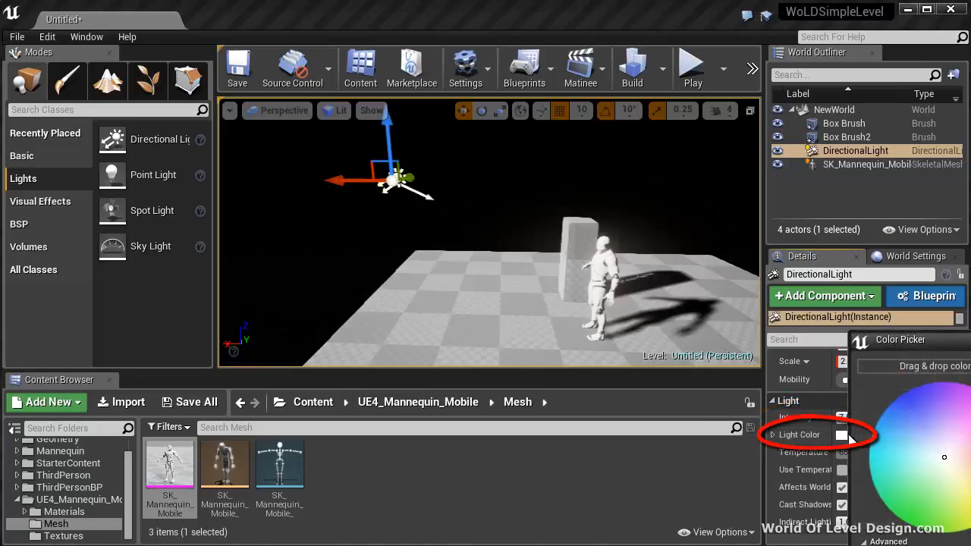
drag(917, 347, 99, 89)
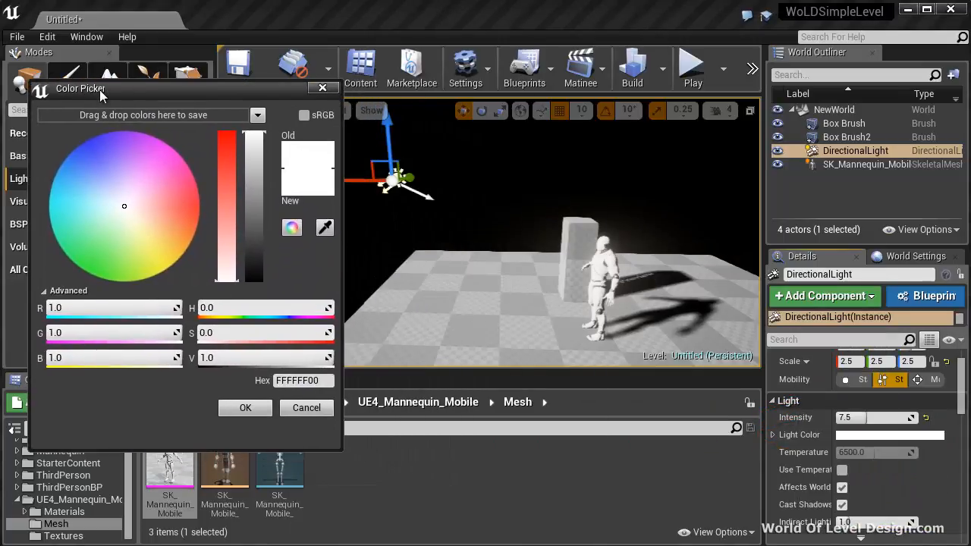
drag(129, 206, 150, 217)
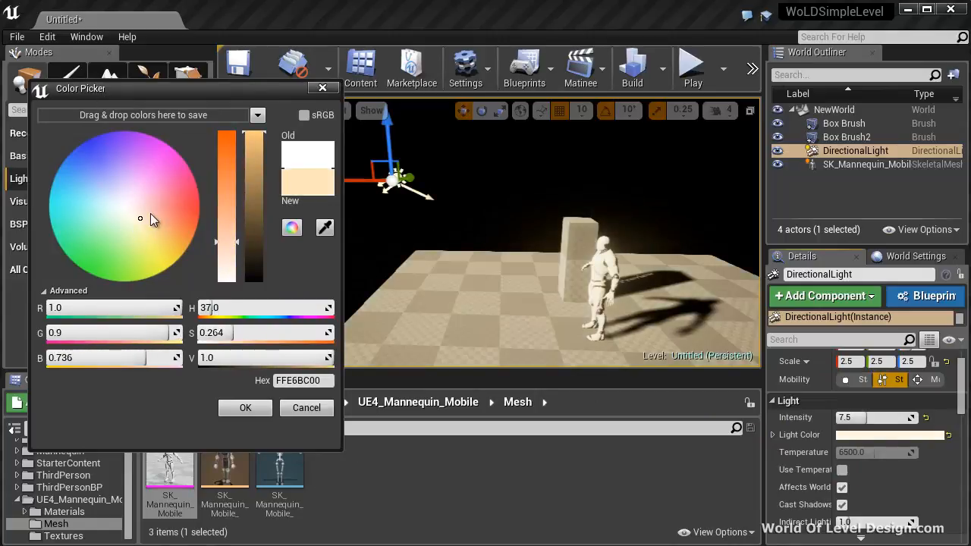
click(245, 410)
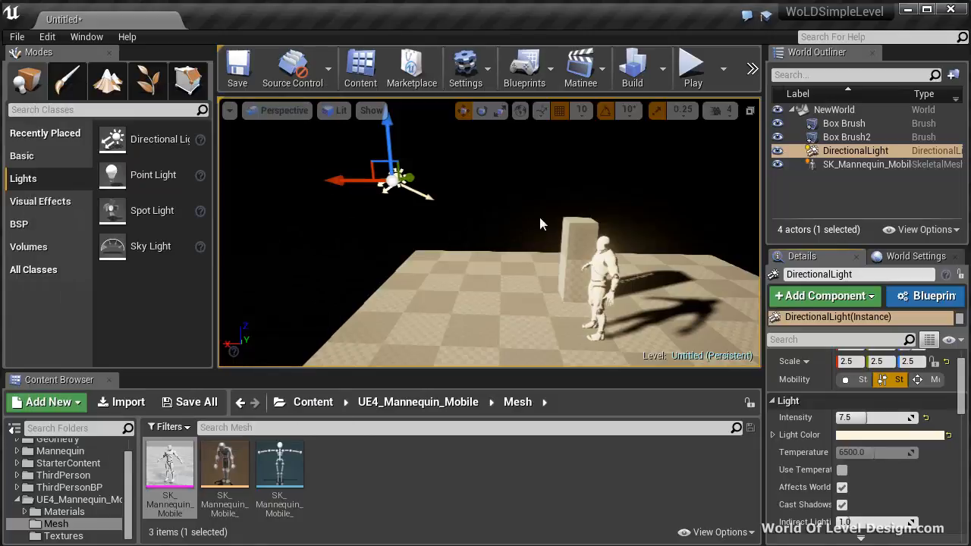
Set the lighting quality to Preview and build the level.
scroll(543, 196, down, 8)
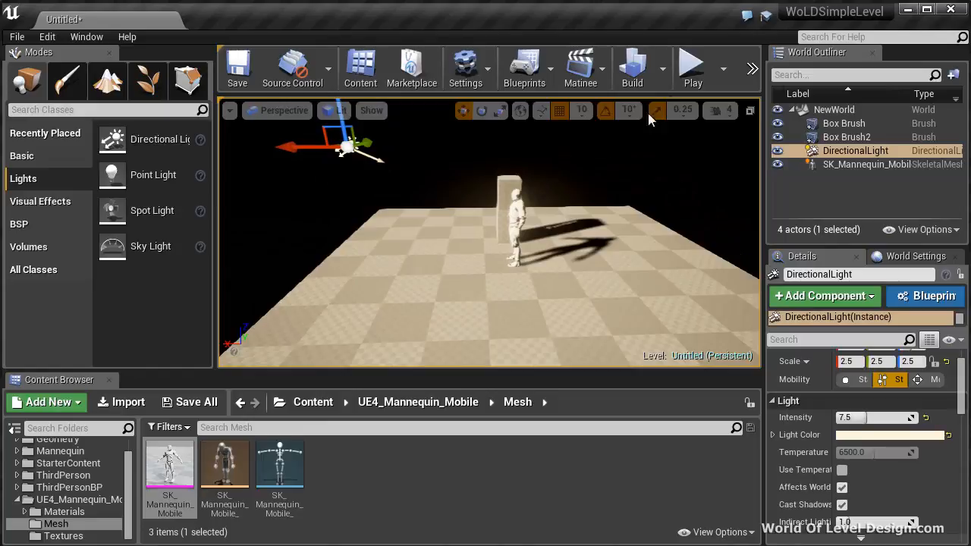
click(663, 70)
mouse_move(706, 127)
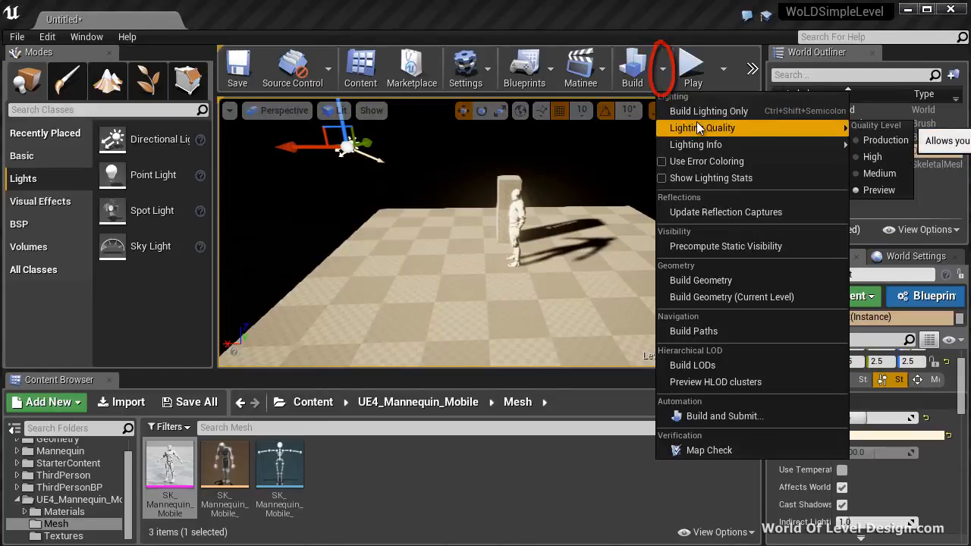
click(879, 190)
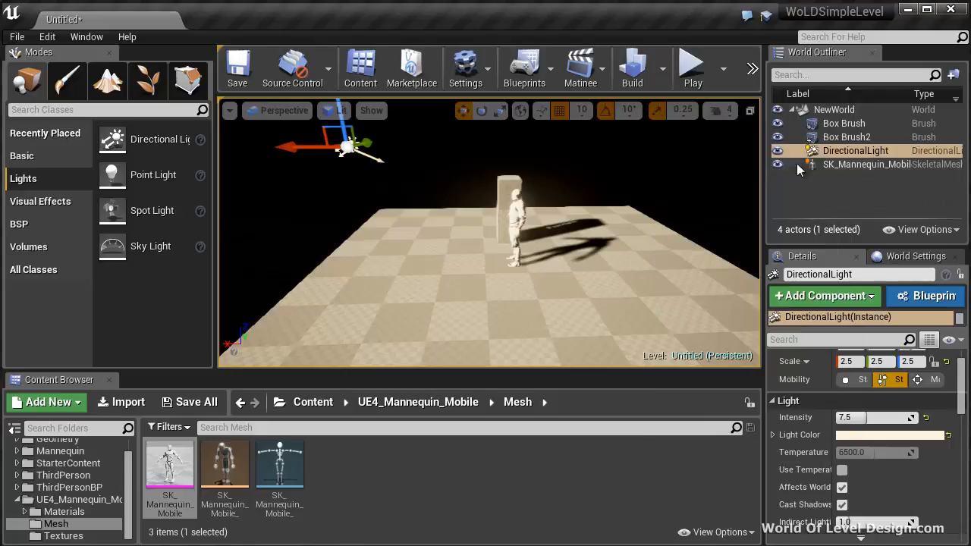
click(633, 74)
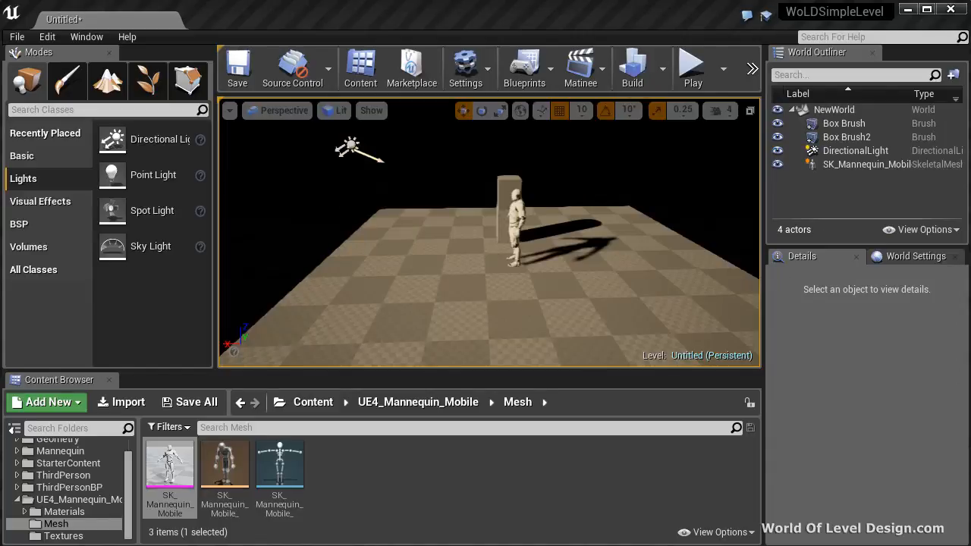
Add an Atmospheric Fog actor from the visual effects to the floor near the mannequin.
click(40, 201)
drag(218, 186, 243, 182)
drag(146, 175, 467, 256)
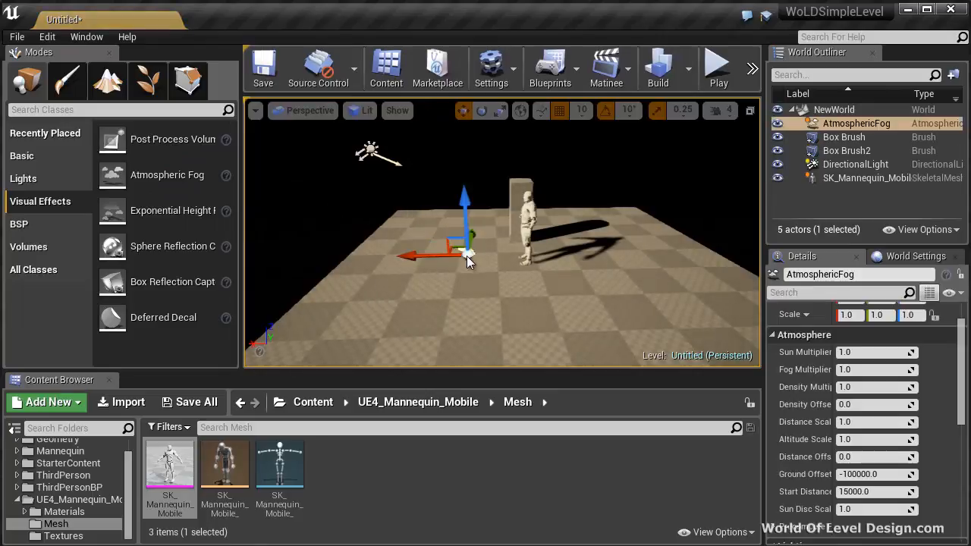
drag(241, 217, 214, 219)
Raise the atmospheric fog actor well above the floor and lift the directional light to a similar height.
drag(451, 204, 454, 105)
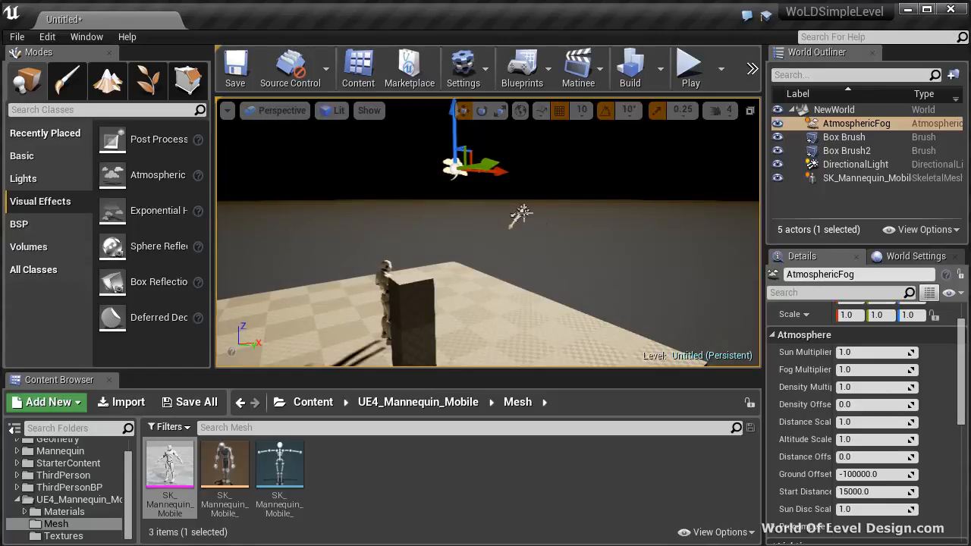
click(521, 213)
drag(522, 182, 522, 139)
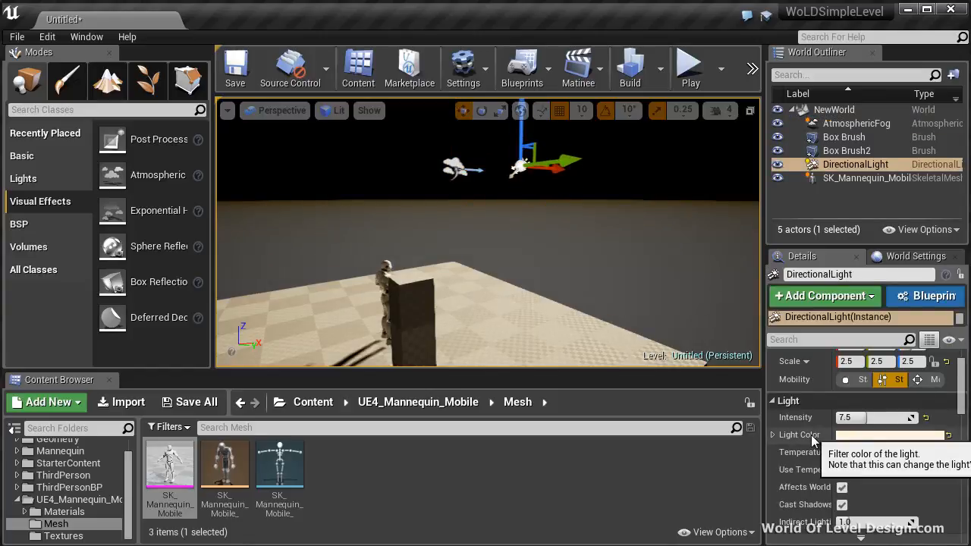
Open a second, separate Details window for the directional light.
scroll(811, 435, down, 6)
scroll(810, 434, up, 4)
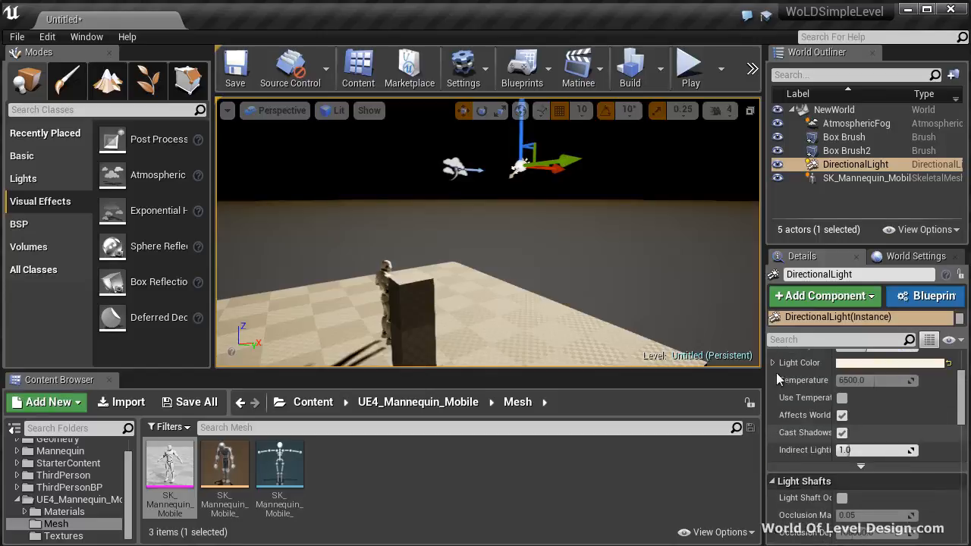
click(87, 36)
mouse_move(190, 65)
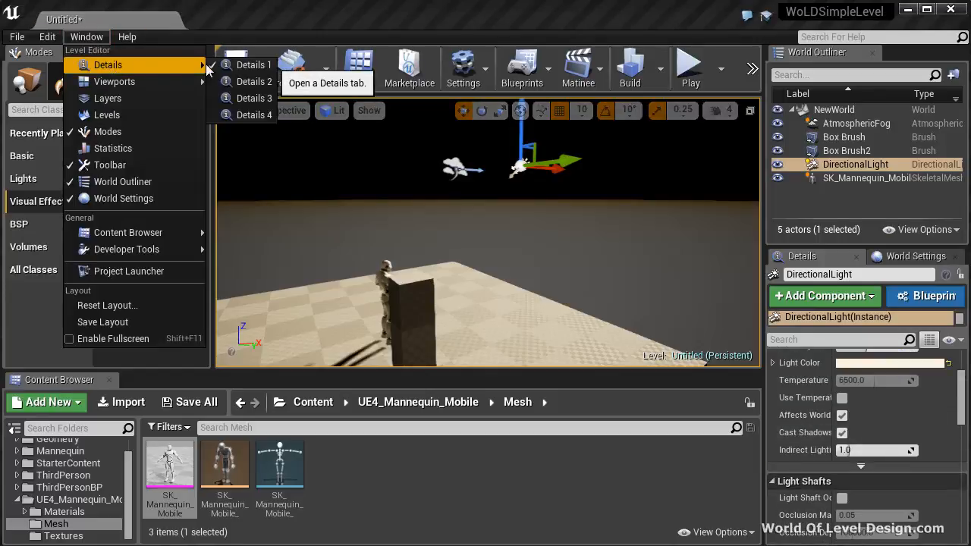
click(237, 84)
right_drag(503, 254, 514, 252)
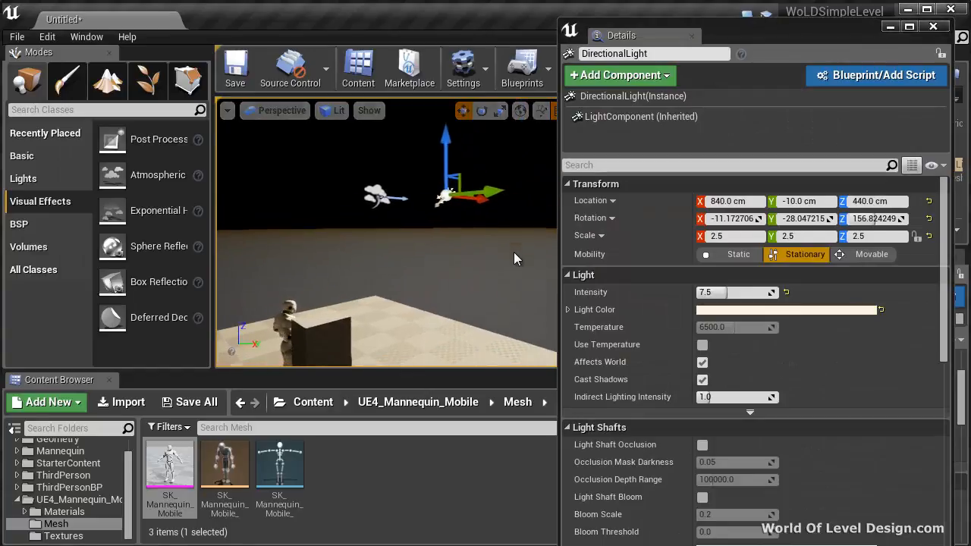
Expand the directional light's advanced light settings and enable Atmosphere Sun Light.
click(749, 413)
scroll(750, 414, down, 3)
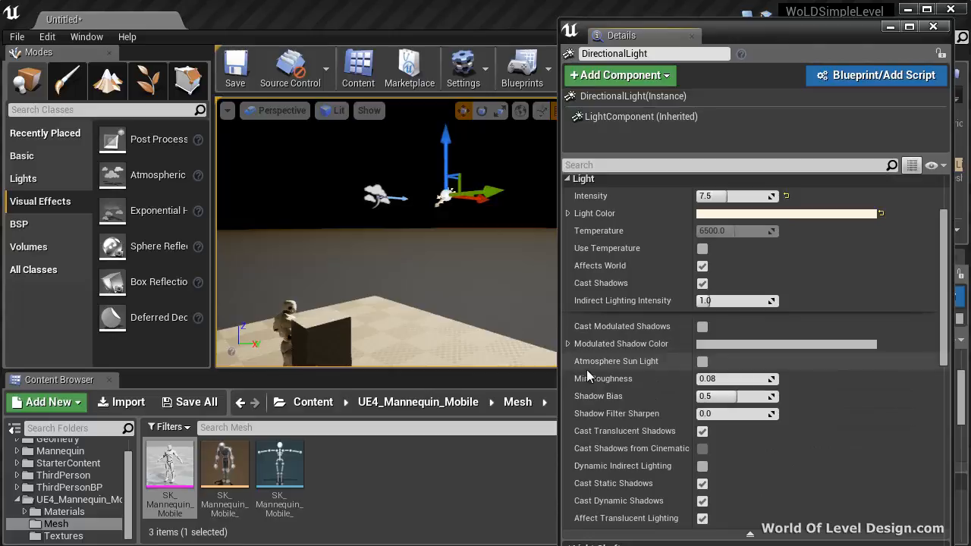
click(702, 362)
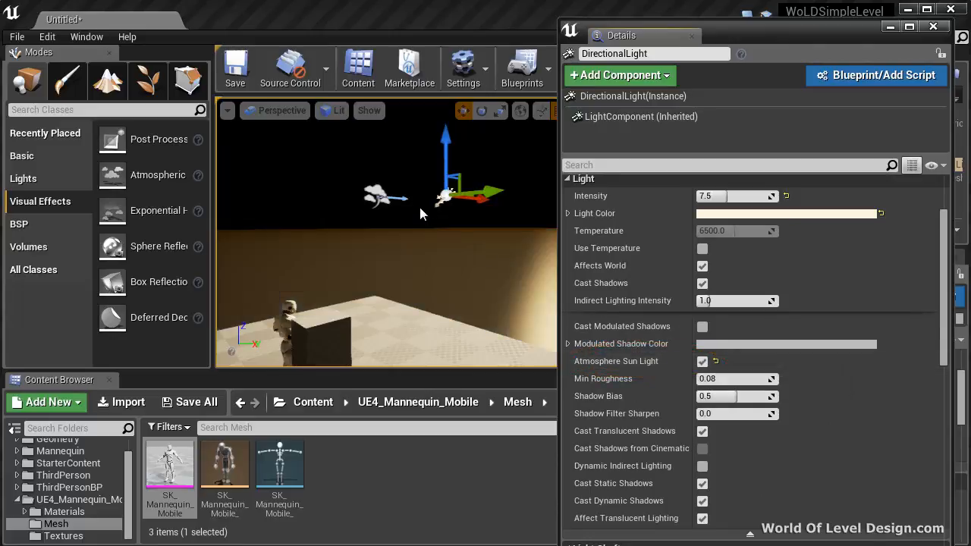
right_drag(393, 242, 400, 231)
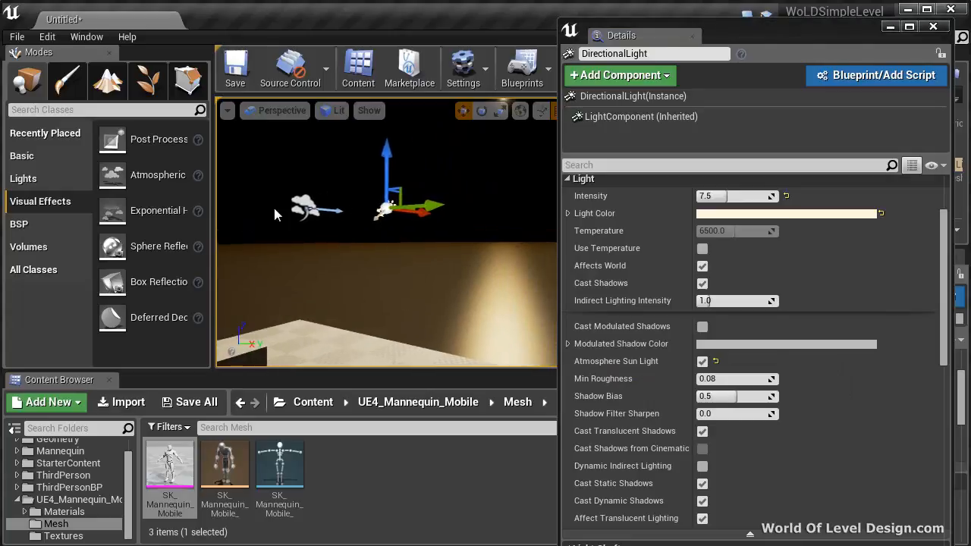
Rotate the directional light so that the sun disc sits above the horizon.
click(304, 206)
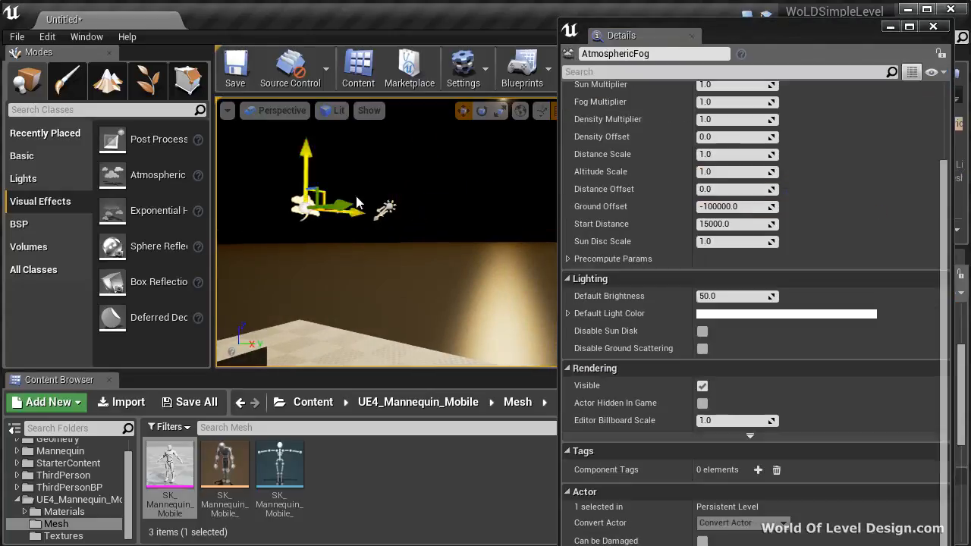
click(390, 206)
key(e)
drag(334, 224, 334, 250)
Delete the existing atmospheric fog actor and place a new Atmospheric Fog actor in the level.
click(301, 206)
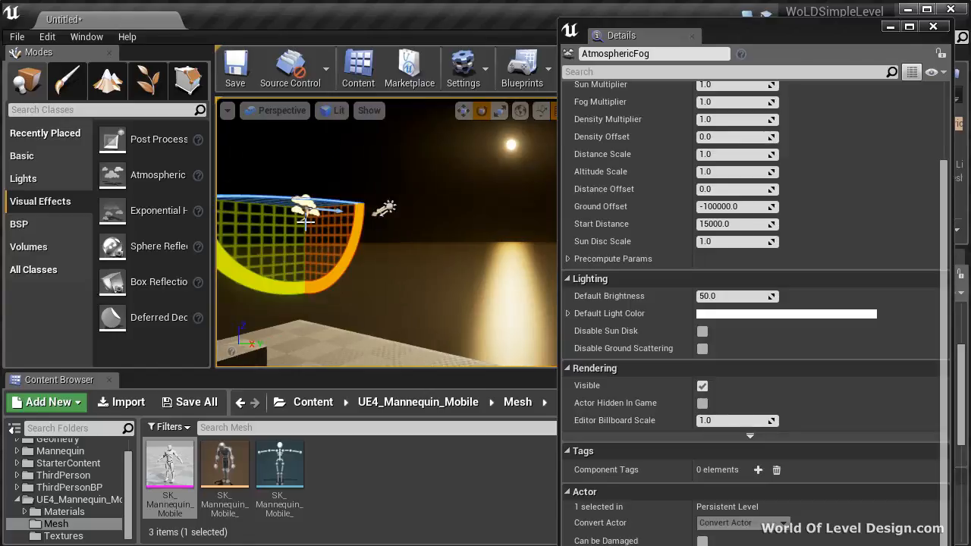
right_drag(500, 171, 408, 189)
double_click(260, 248)
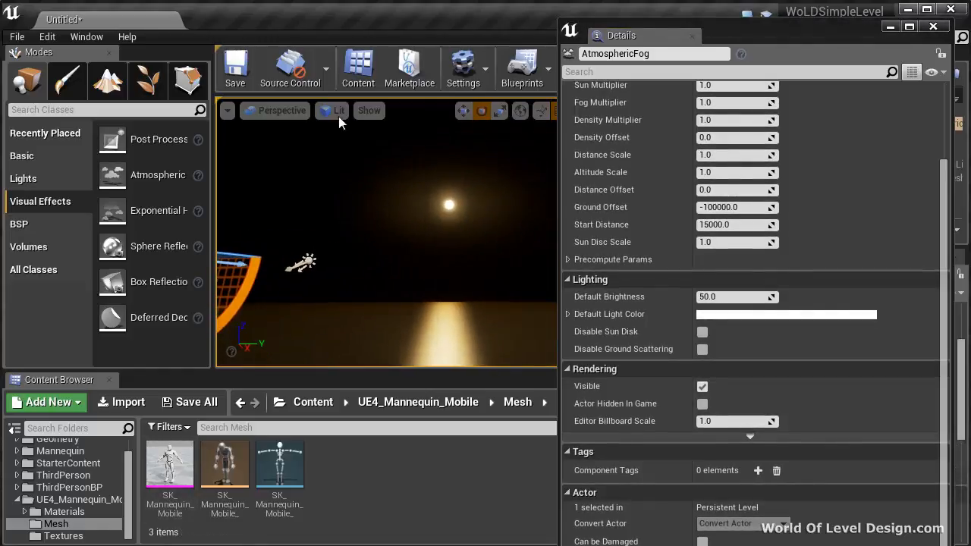
key(f)
right_drag(374, 231, 377, 207)
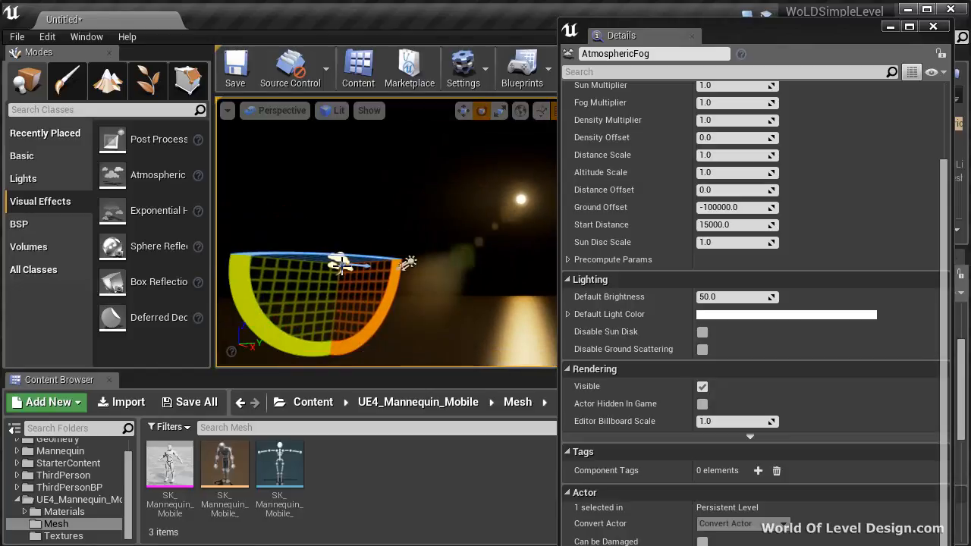
key(Delete)
drag(157, 175, 351, 275)
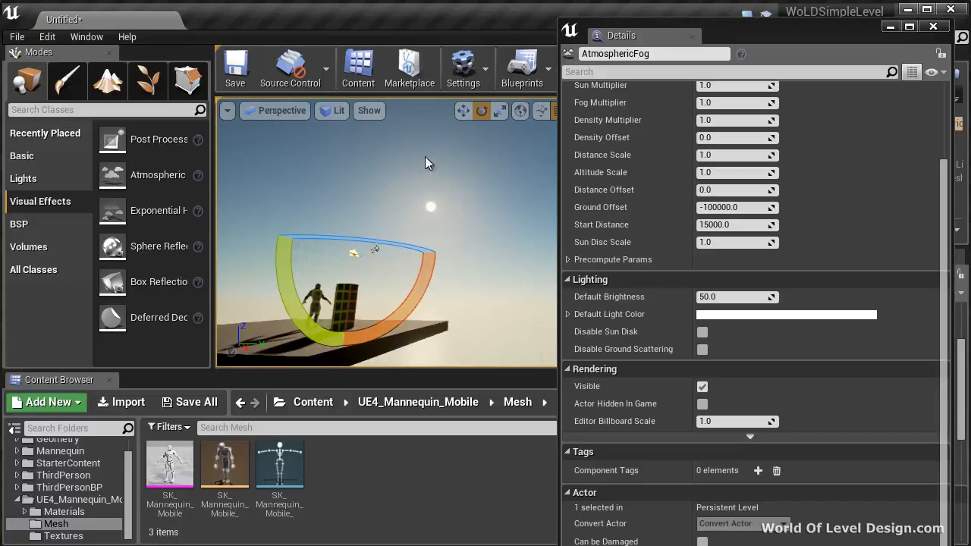
Select the directional light, check the sun and sky around the level, and close the separate Details window.
right_drag(489, 247, 452, 251)
click(484, 246)
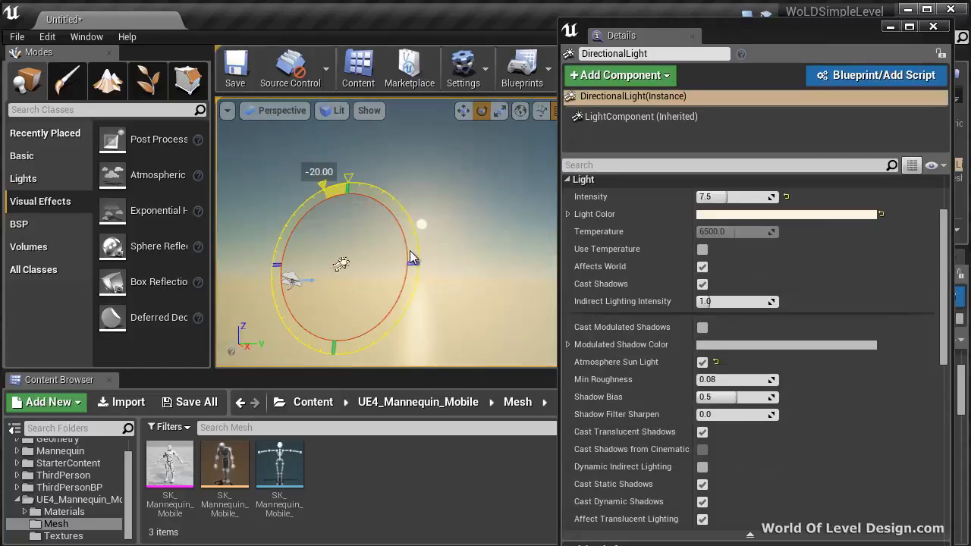
drag(409, 250, 408, 349)
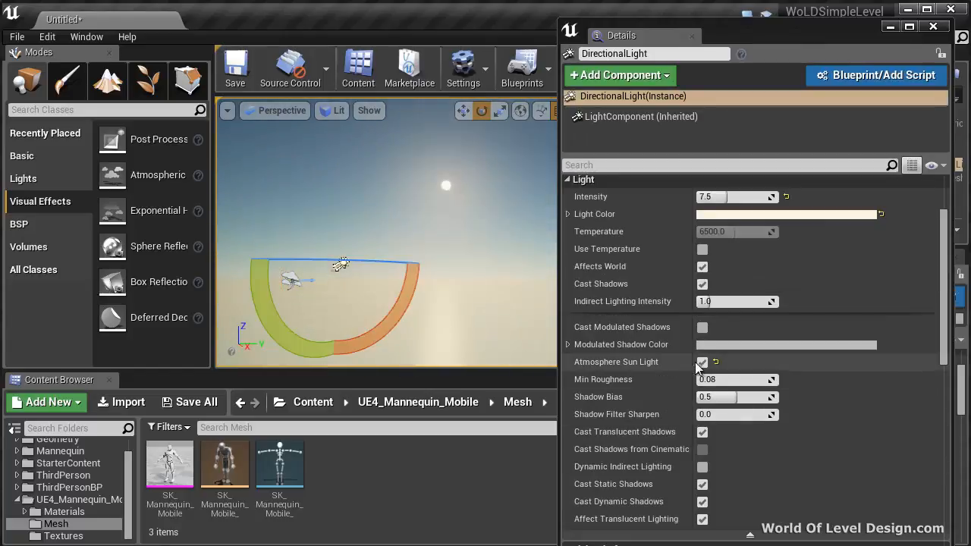
right_drag(306, 308, 428, 327)
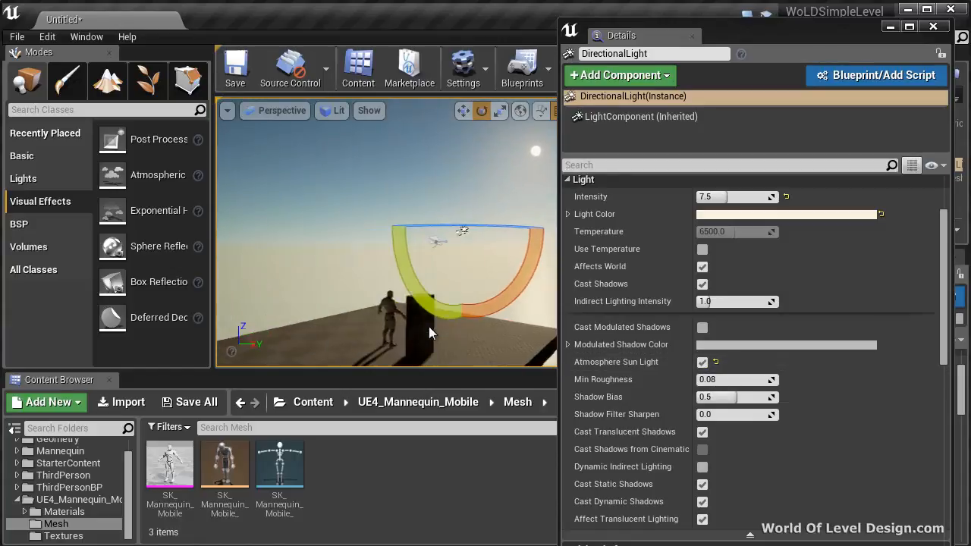
right_drag(502, 305, 506, 307)
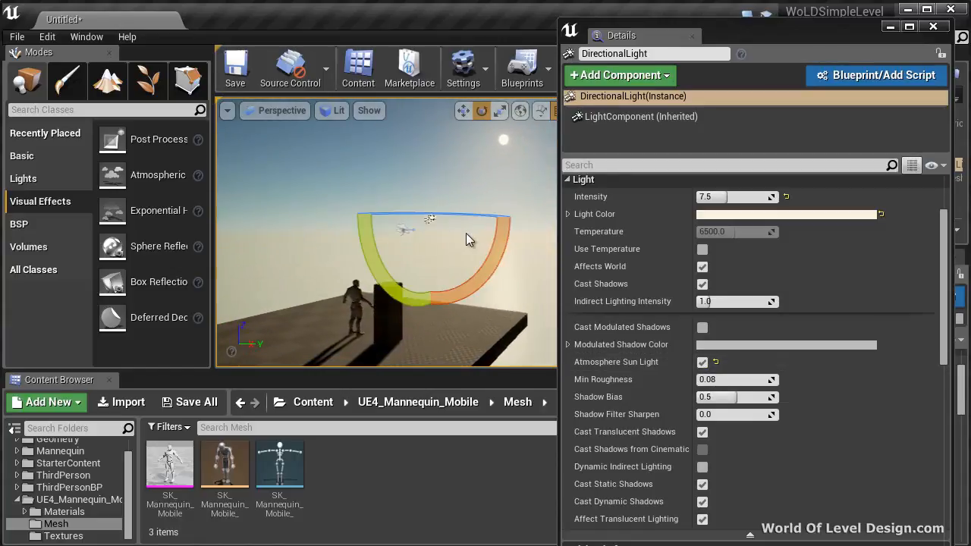
drag(470, 218, 399, 233)
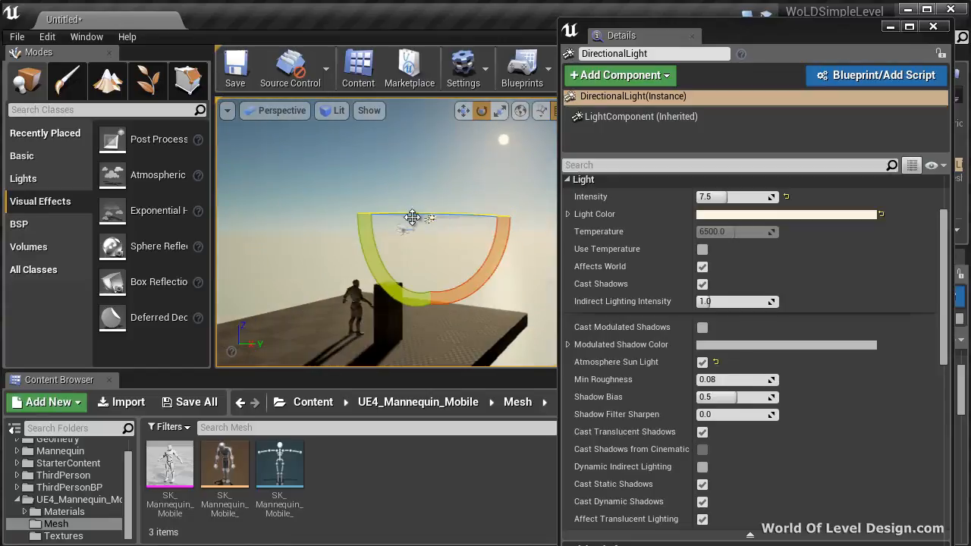
right_drag(489, 160, 511, 248)
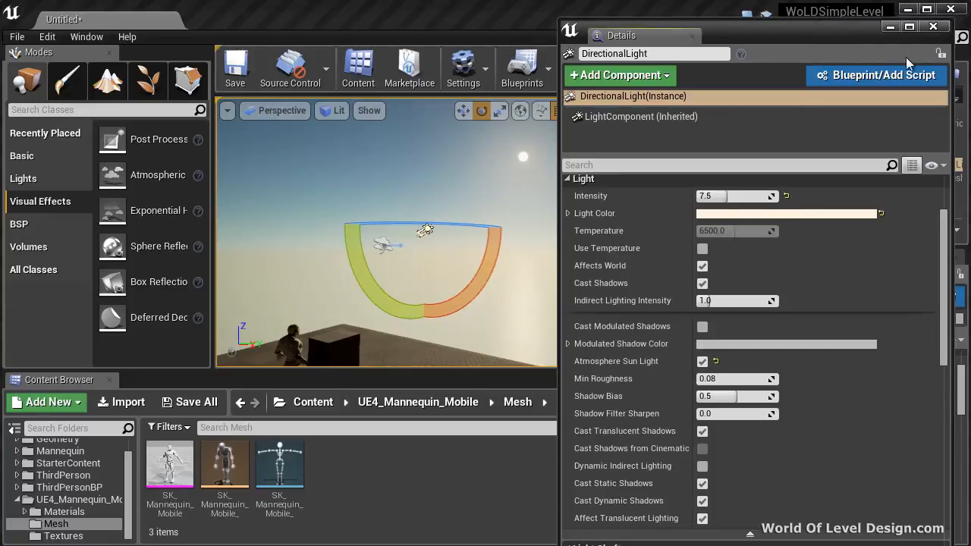
click(932, 27)
right_drag(567, 231, 189, 262)
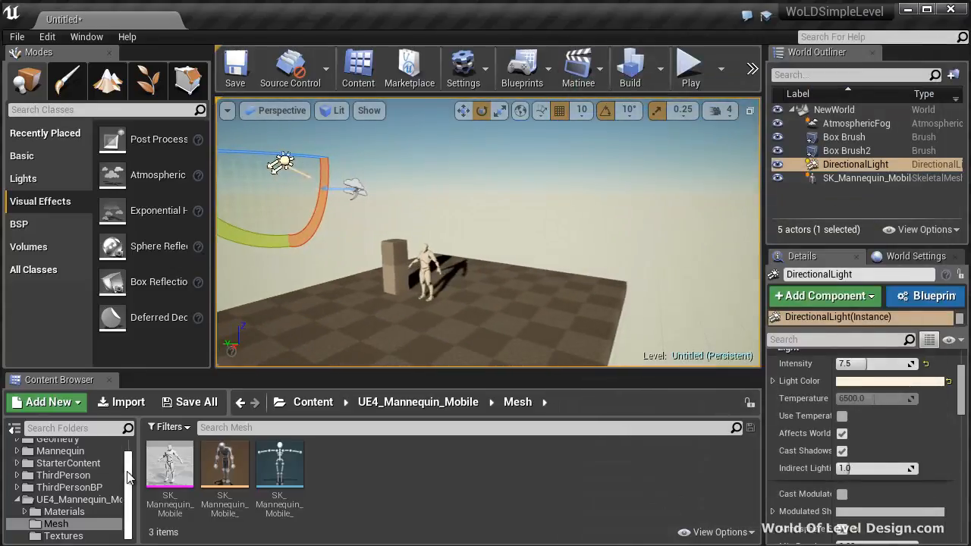
Search the whole Content folder for "cube" and filter the results by Static Mesh.
drag(128, 475, 129, 438)
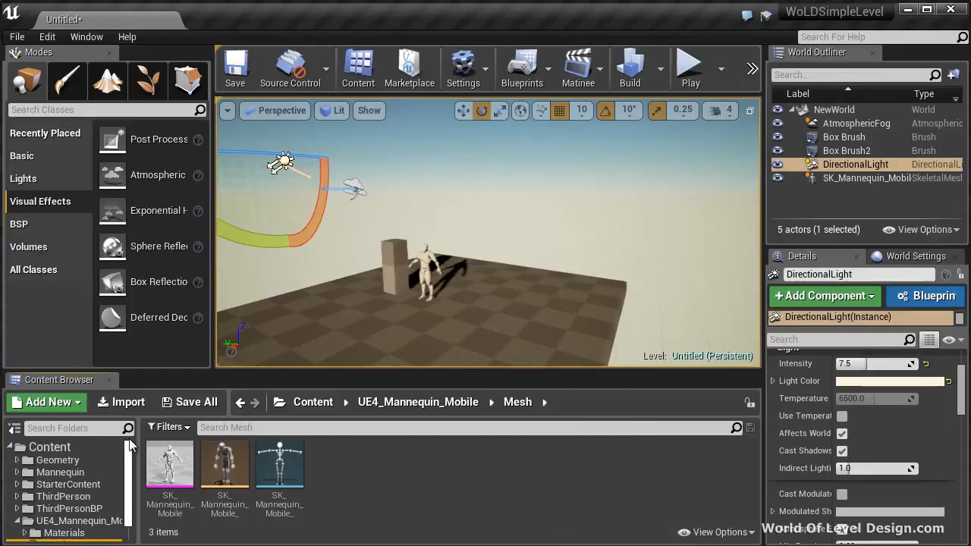
click(50, 449)
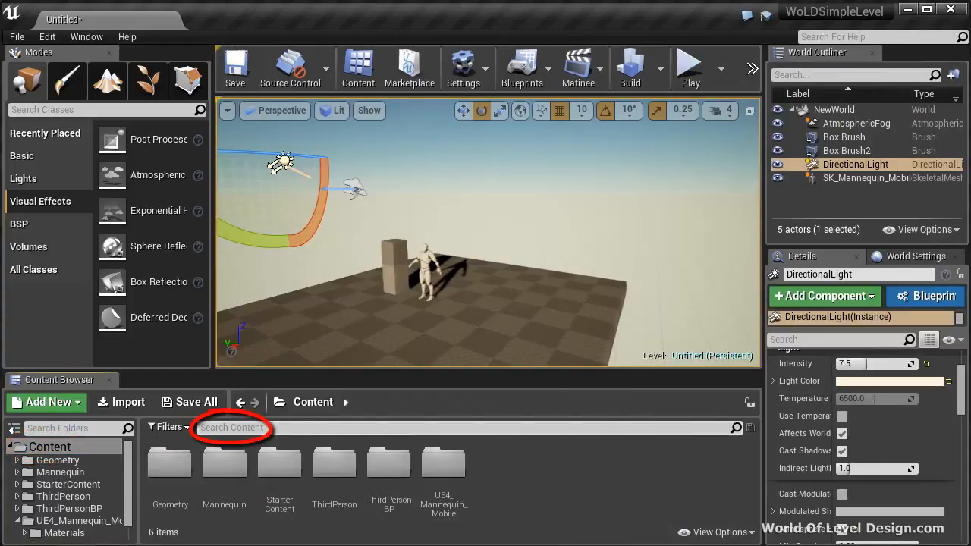
click(269, 428)
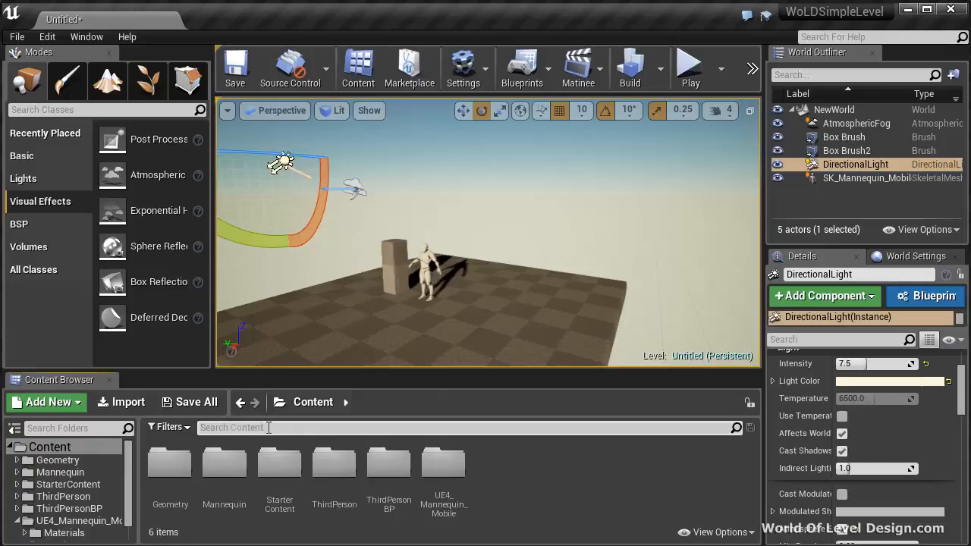
text(cube)
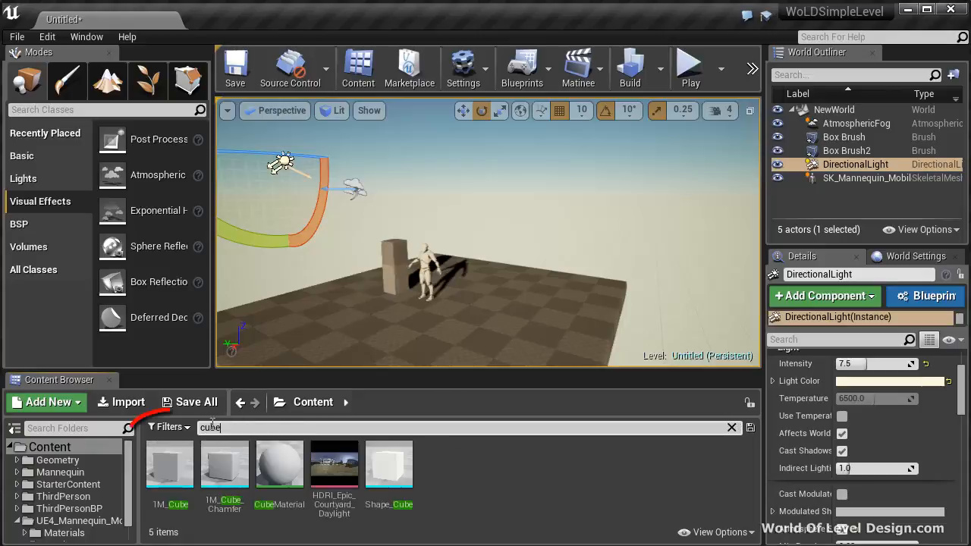
click(166, 427)
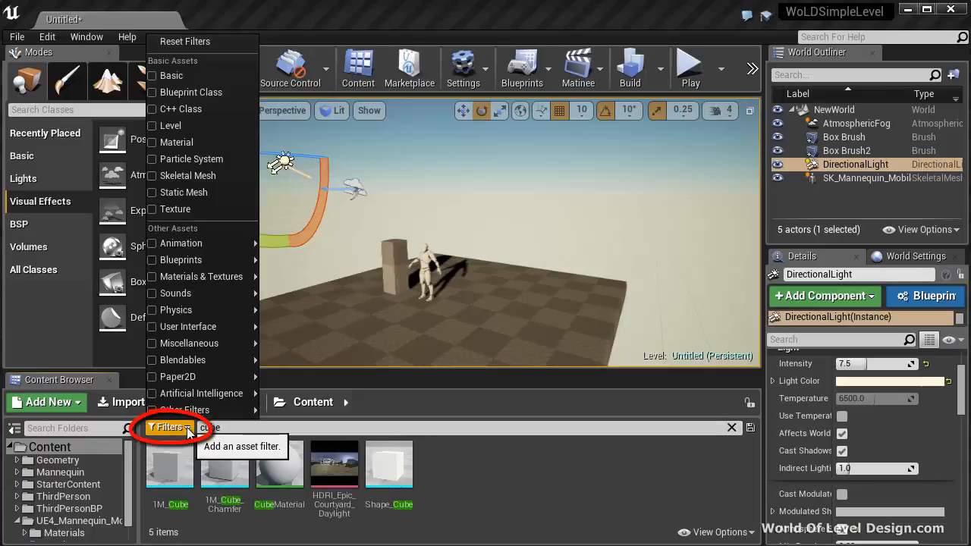
click(160, 193)
Place the 1M_Cube static mesh beside the mannequin and move it to about 430, -300, 130.
click(159, 492)
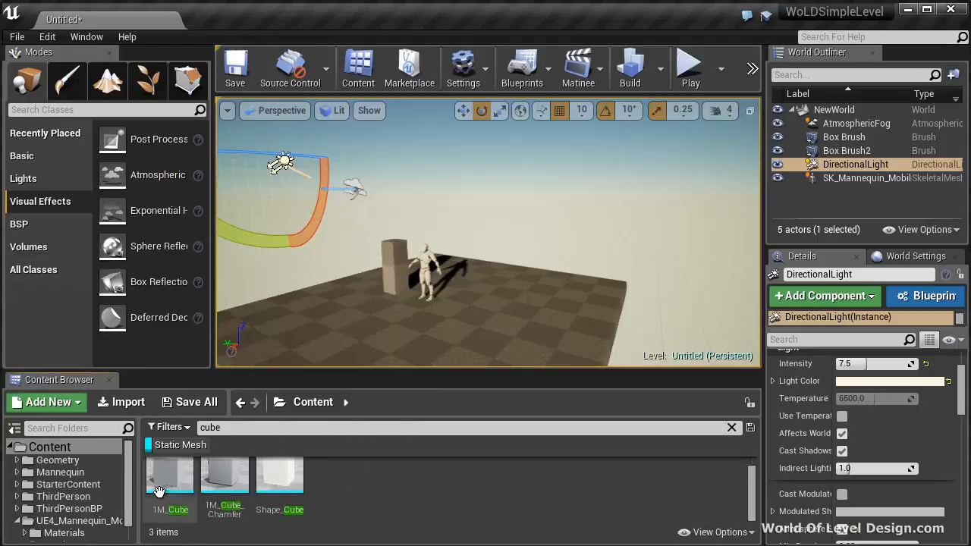
drag(158, 492, 506, 310)
key(w)
right_drag(506, 307, 532, 330)
drag(483, 244, 483, 214)
right_drag(520, 263, 596, 302)
drag(470, 141, 476, 156)
mouse_move(476, 157)
right_down()
mouse_move(477, 197)
mouse_move(480, 170)
right_up()
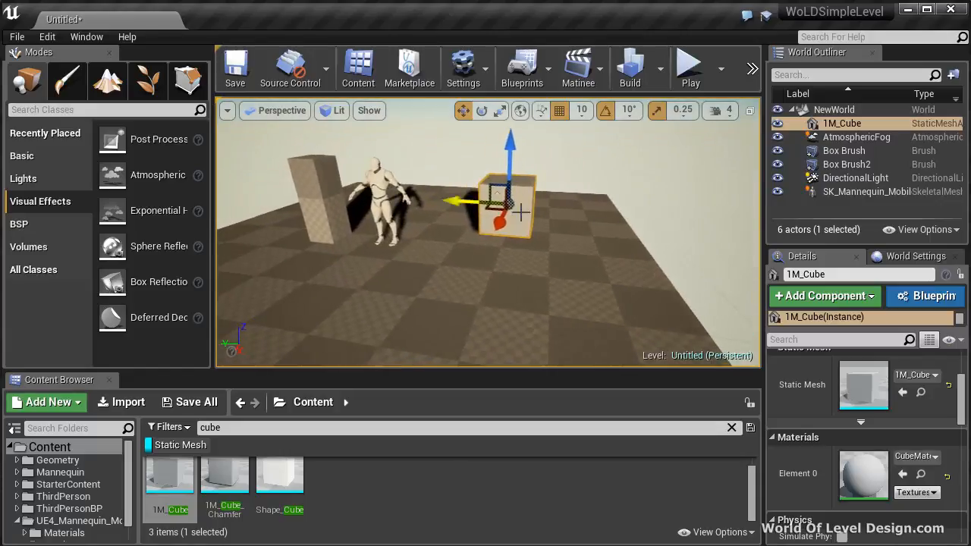
scroll(834, 371, up, 3)
scroll(517, 219, up, 6)
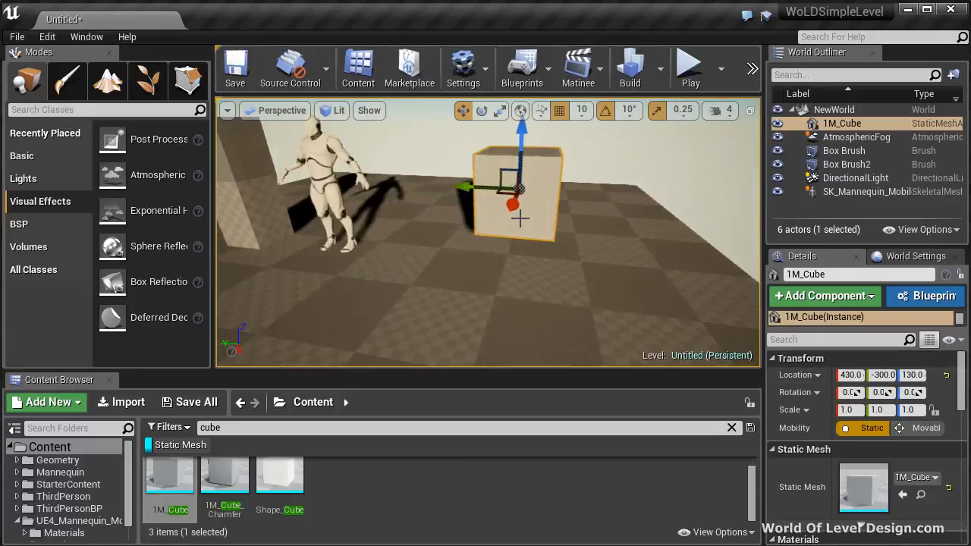
scroll(516, 219, down, 6)
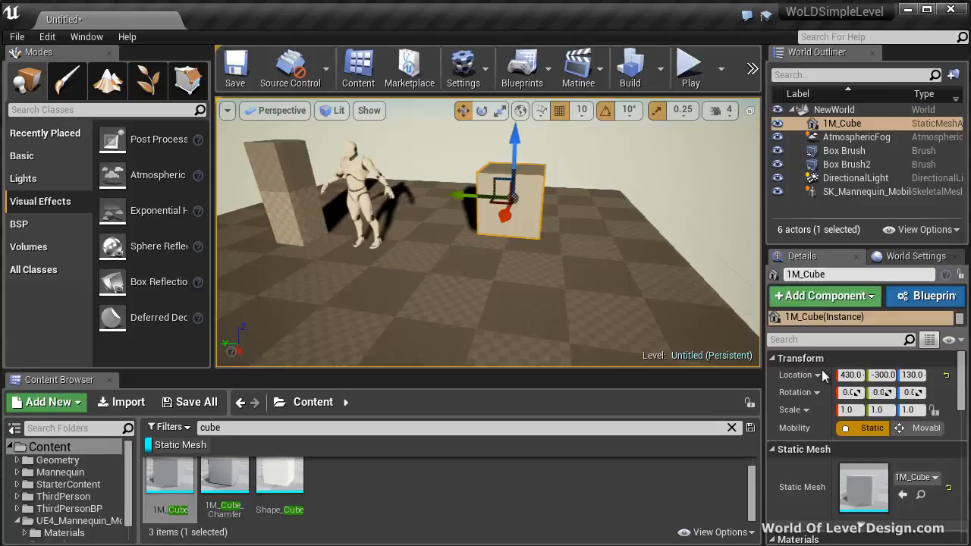
Lock the cube's scale proportions, scale it uniformly to 2, and raise it to a height of 140.
click(934, 410)
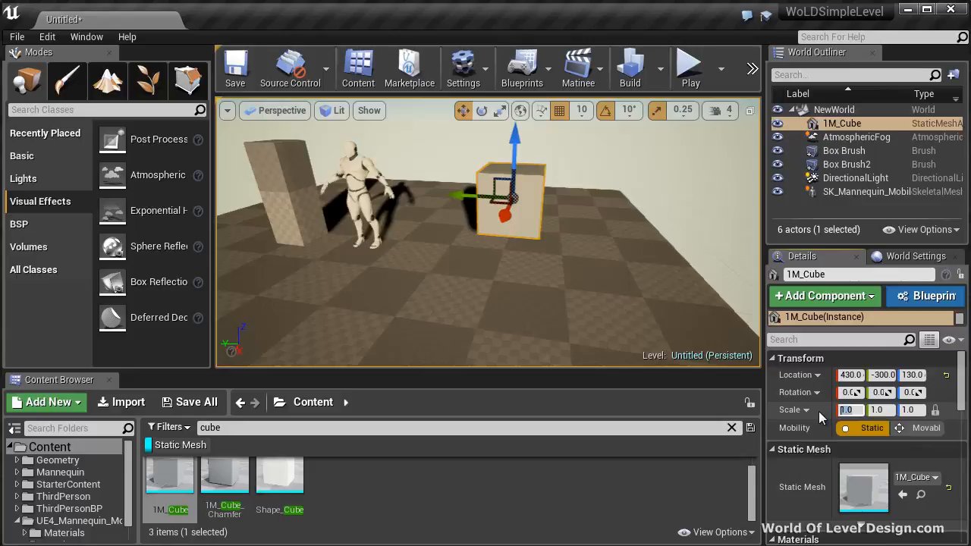
text(2)
key(Return)
drag(515, 138, 518, 132)
Choose the lighting quality for the build and build the level with the enlarged cube.
mouse_move(574, 182)
right_down()
mouse_move(585, 172)
mouse_move(553, 232)
mouse_move(569, 170)
mouse_move(582, 173)
right_up()
key(s)
right_drag(631, 235, 967, 241)
key(d)
key(d)
key(a)
key(s)
key(w)
click(659, 69)
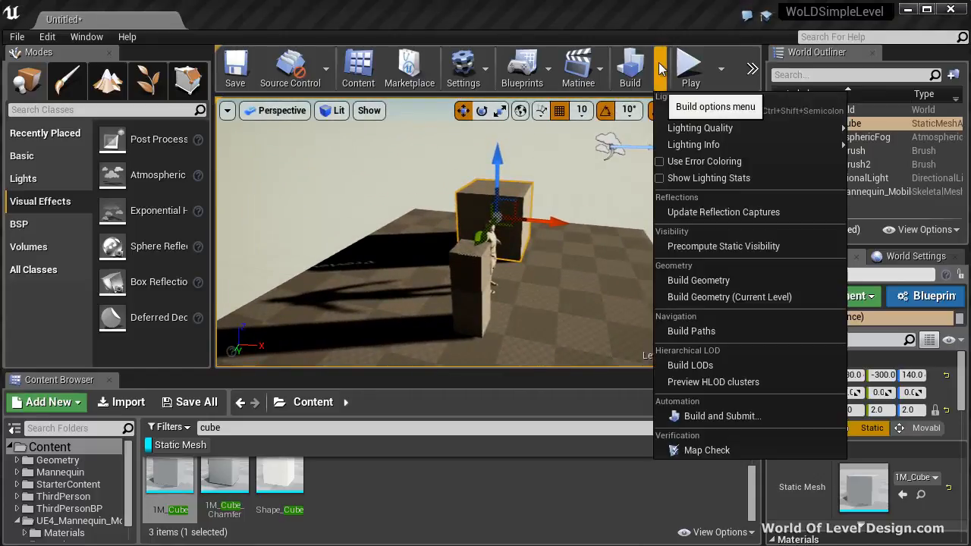
mouse_move(703, 131)
click(871, 190)
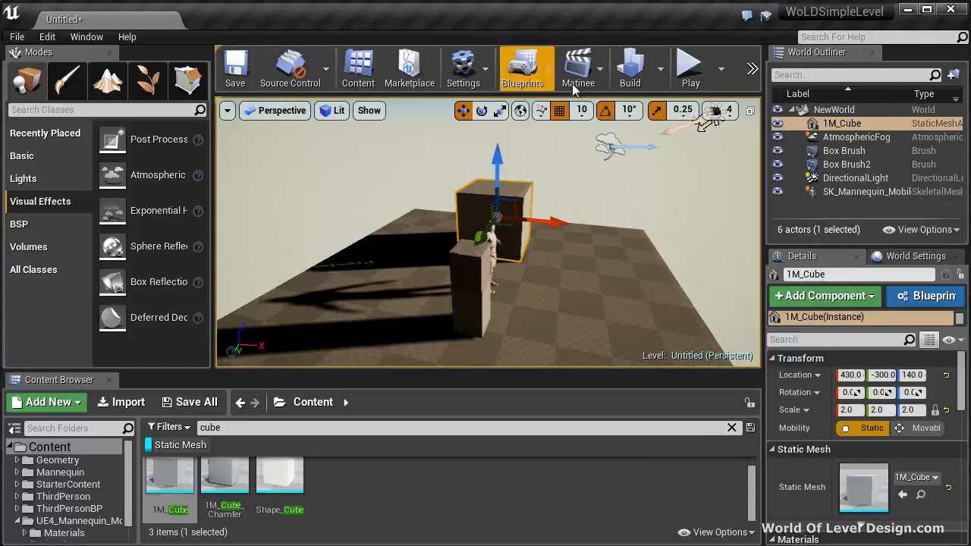
click(637, 72)
Add a Sky Light to the floor near the mannequin and pillar, and inspect the shadowed sides of the objects.
right_drag(590, 231, 488, 256)
alt+drag(461, 269, 1, 261)
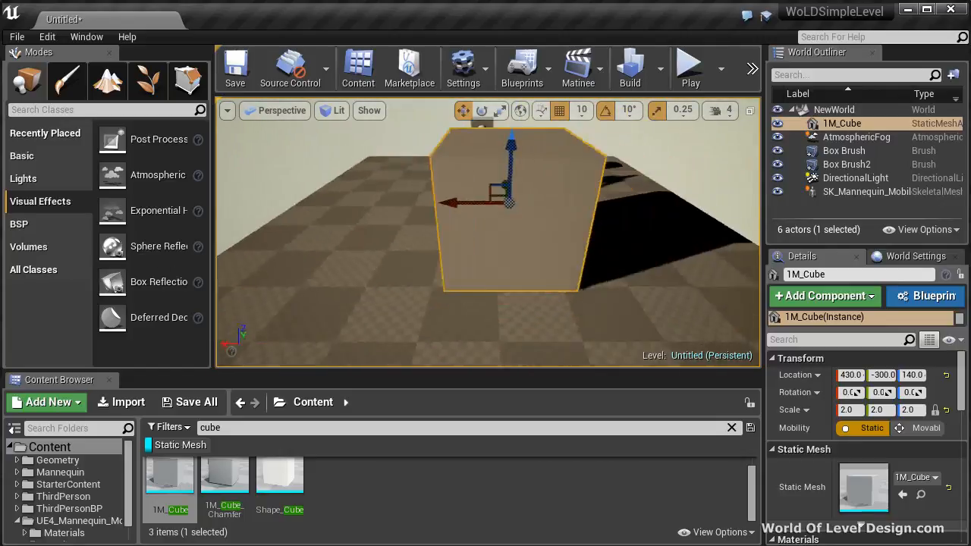
right_drag(461, 274, 434, 278)
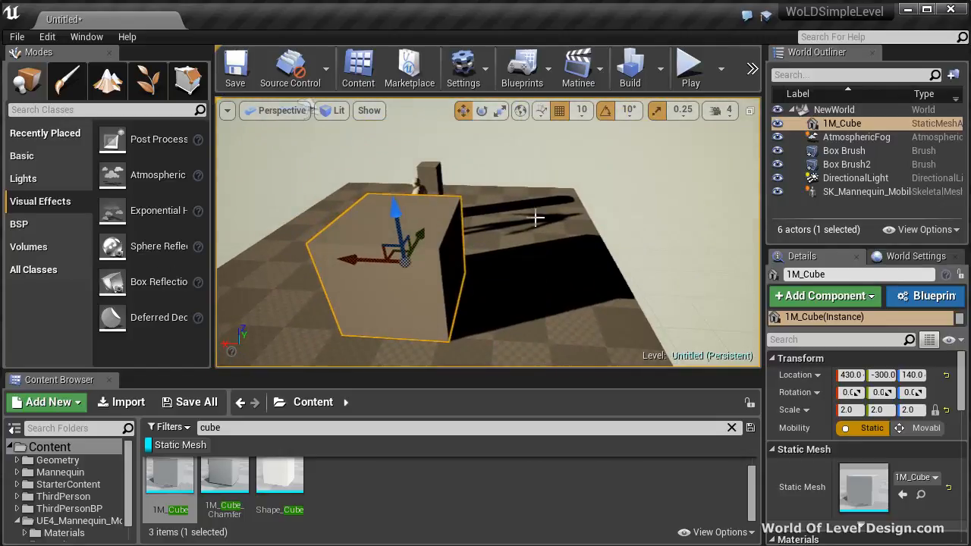
click(22, 178)
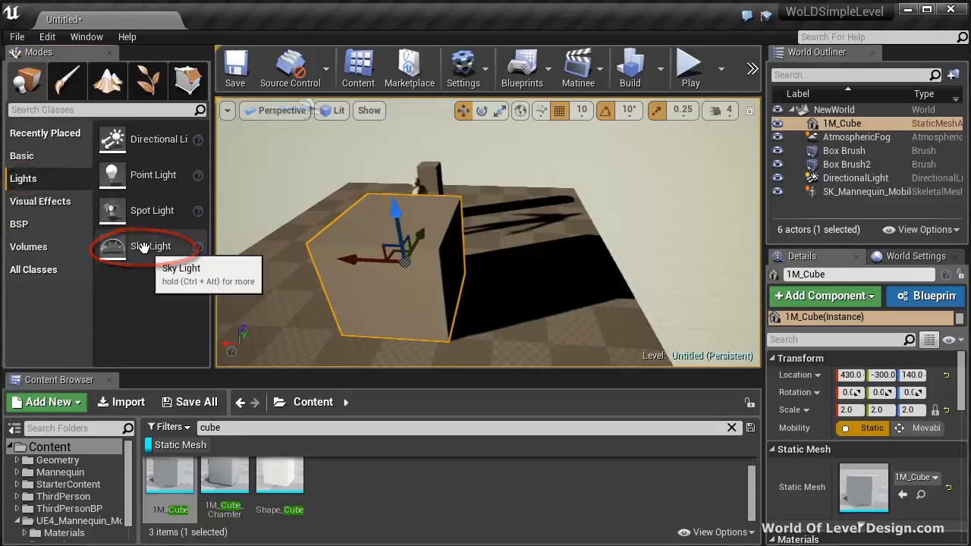
drag(115, 246, 498, 218)
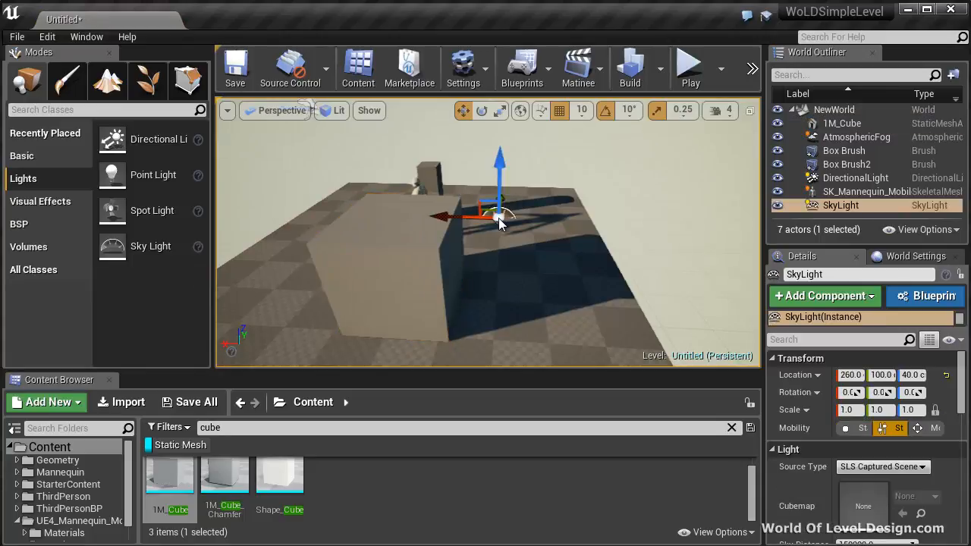
alt+drag(557, 241, 399, 201)
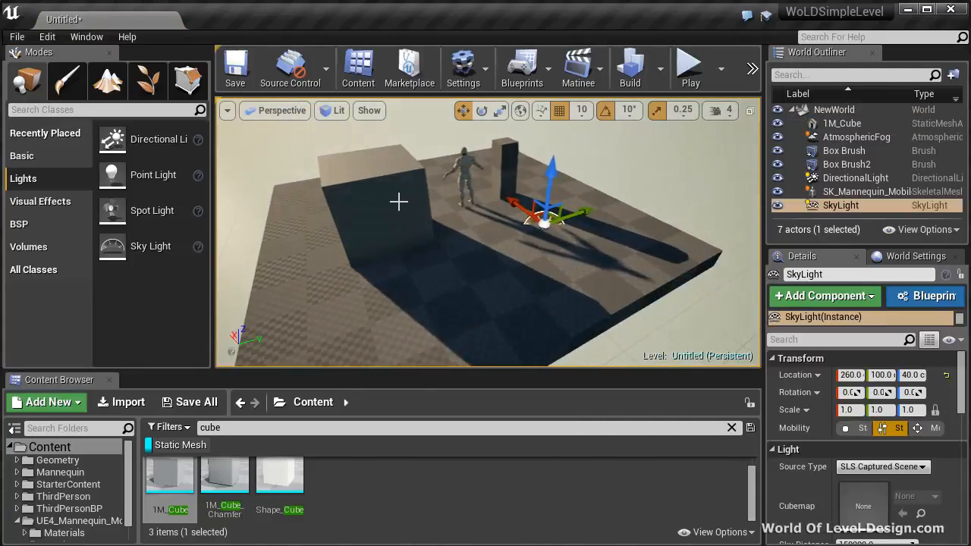
alt+drag(319, 171, 366, 160)
alt+drag(474, 196, 571, 228)
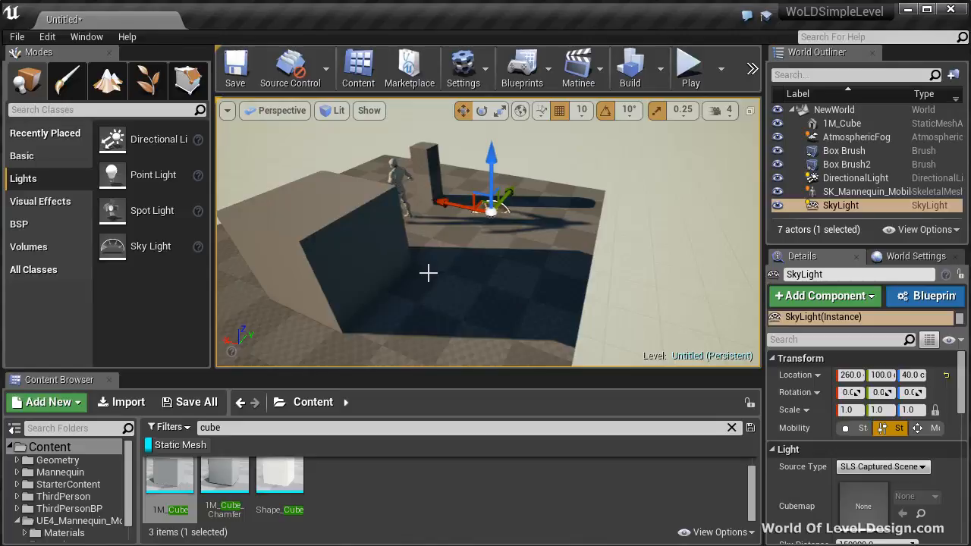
Raise the Sky Light well above the floor to a height of 460.
drag(494, 155, 487, 78)
key(f)
drag(509, 187, 508, 144)
key(f)
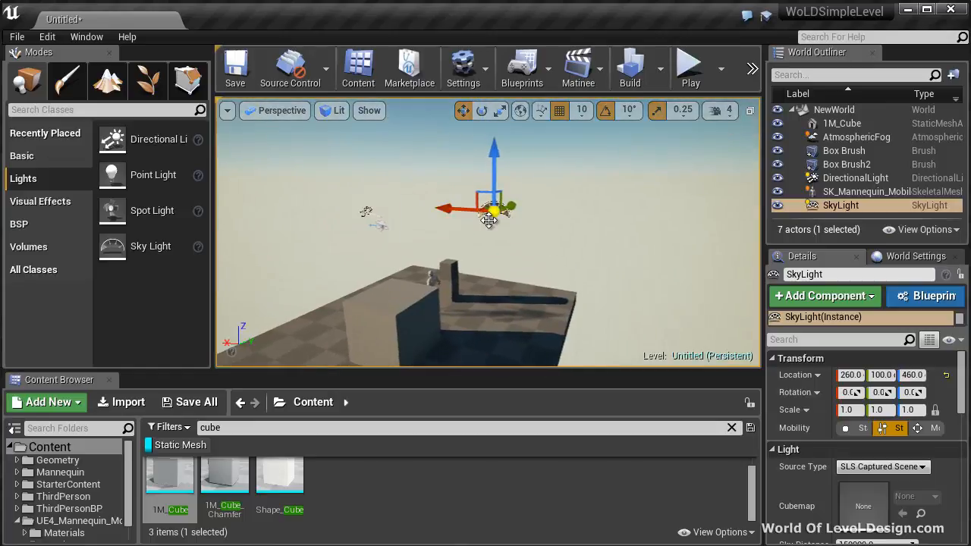
mouse_move(490, 294)
right_down()
mouse_move(497, 308)
mouse_move(486, 306)
right_up()
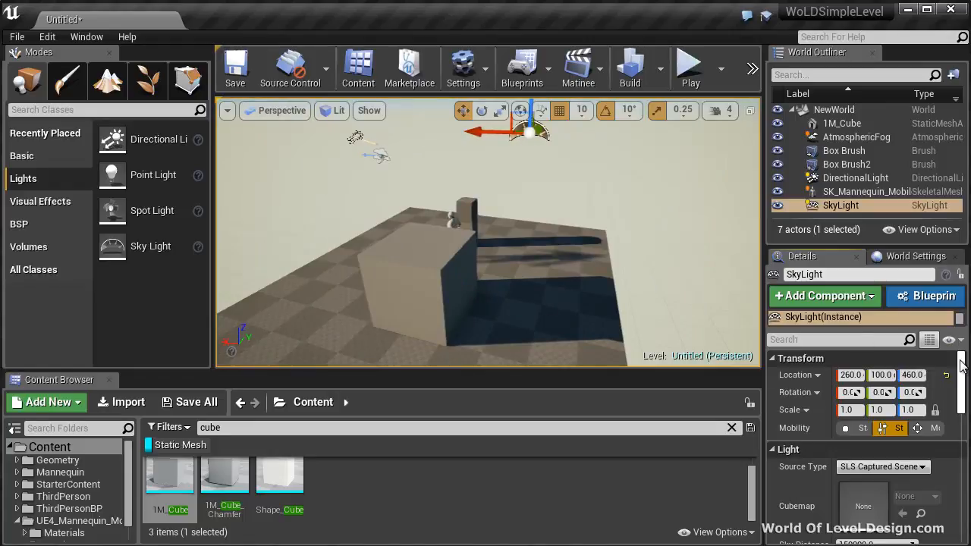
Review the Sky Light's light settings and inspect the Directional Light, Atmospheric Fog and Sky Light actors above the floor.
scroll(962, 366, down, 4)
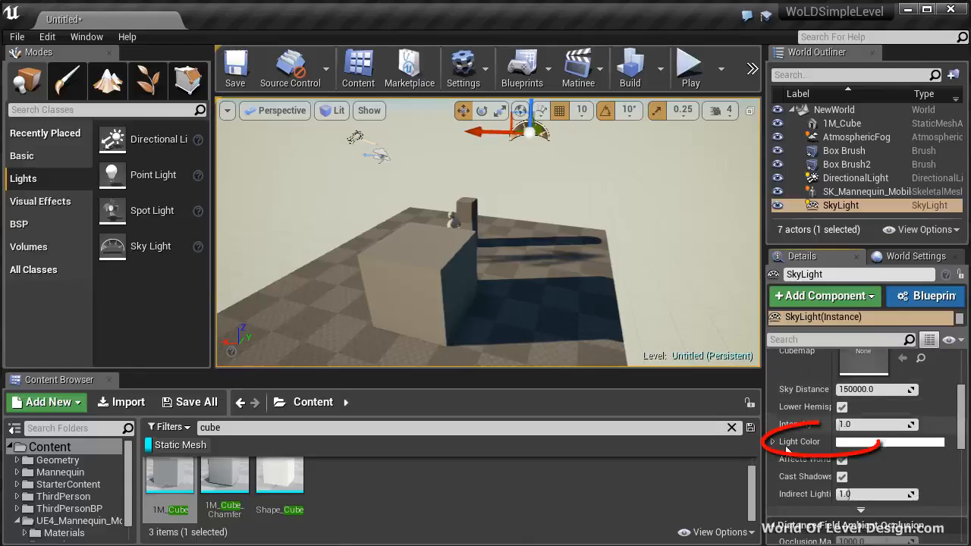
mouse_move(518, 255)
right_down()
mouse_move(542, 200)
mouse_move(543, 215)
mouse_move(537, 163)
right_up()
click(532, 174)
click(551, 157)
click(454, 232)
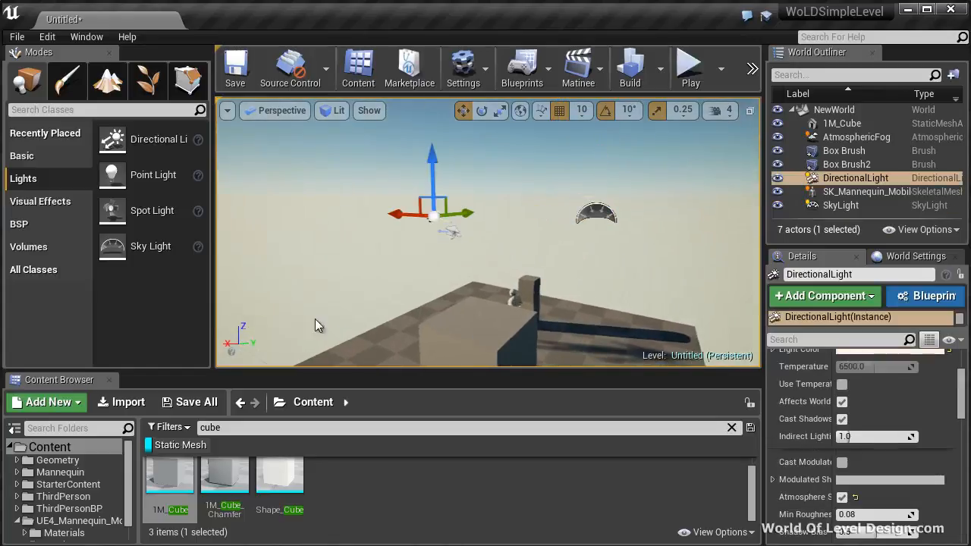
click(452, 231)
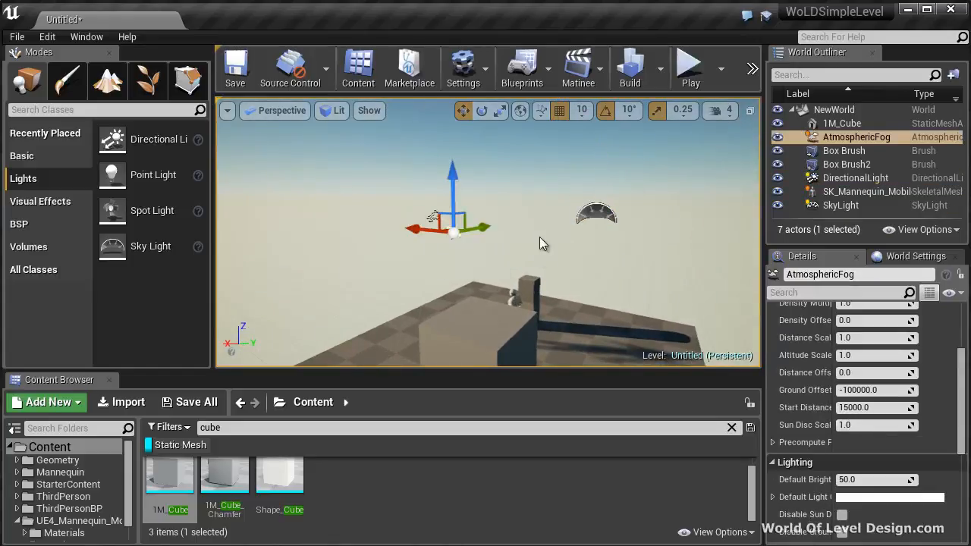
click(595, 214)
click(645, 283)
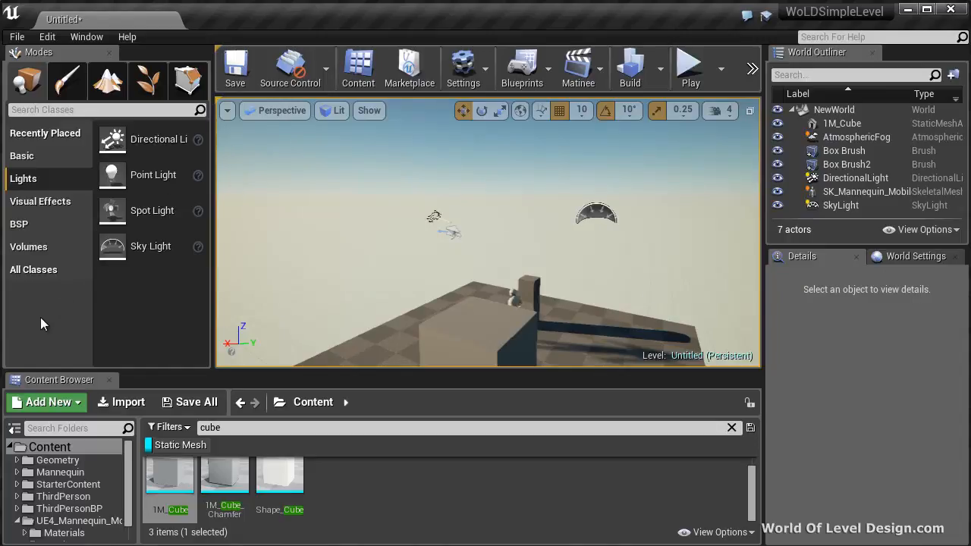
Place a Player Start on the shadowed part of the floor behind the mannequin and pillar.
click(22, 155)
drag(213, 210, 231, 210)
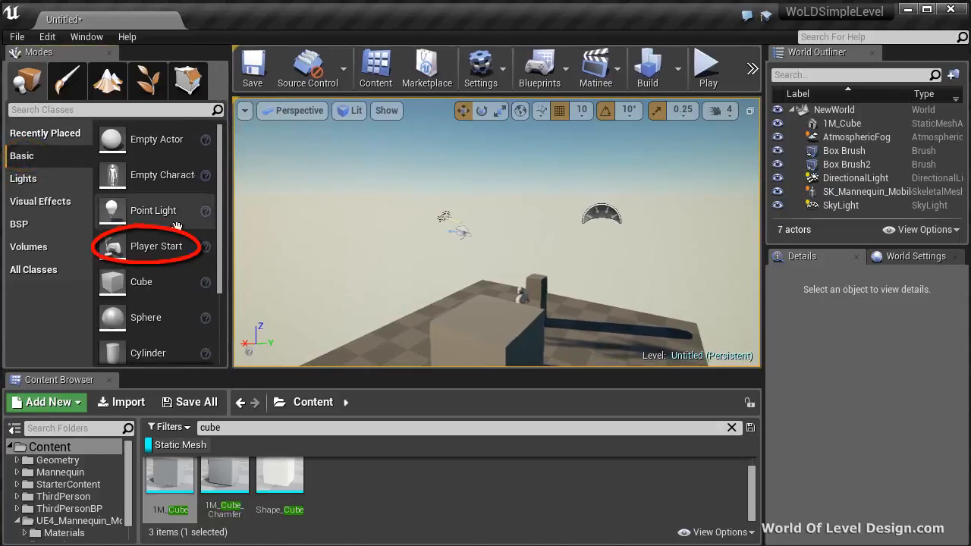
drag(115, 245, 314, 254)
drag(364, 301, 608, 343)
right_drag(608, 343, 318, 338)
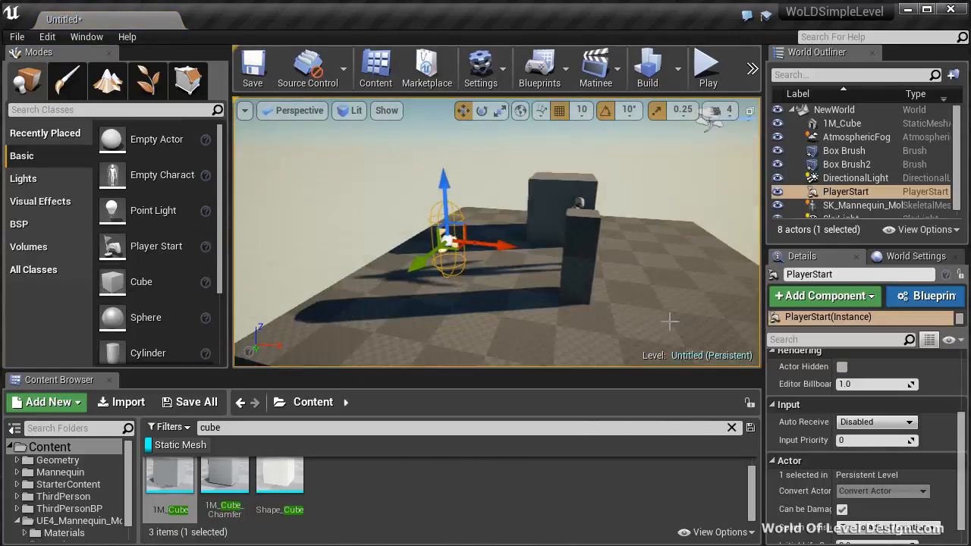
right_drag(669, 321, 651, 298)
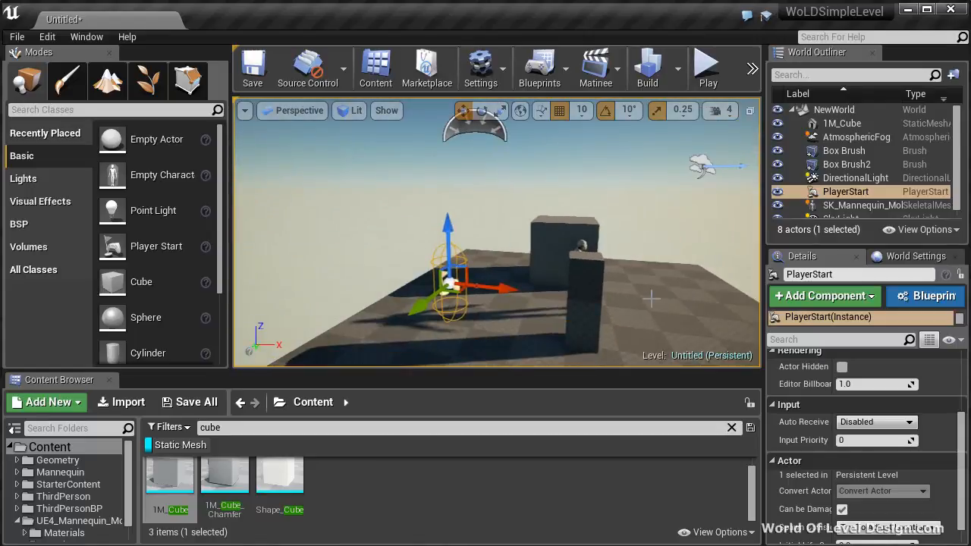
Save the level as MySimpleLevel in a new MyMaps folder under Content.
click(16, 36)
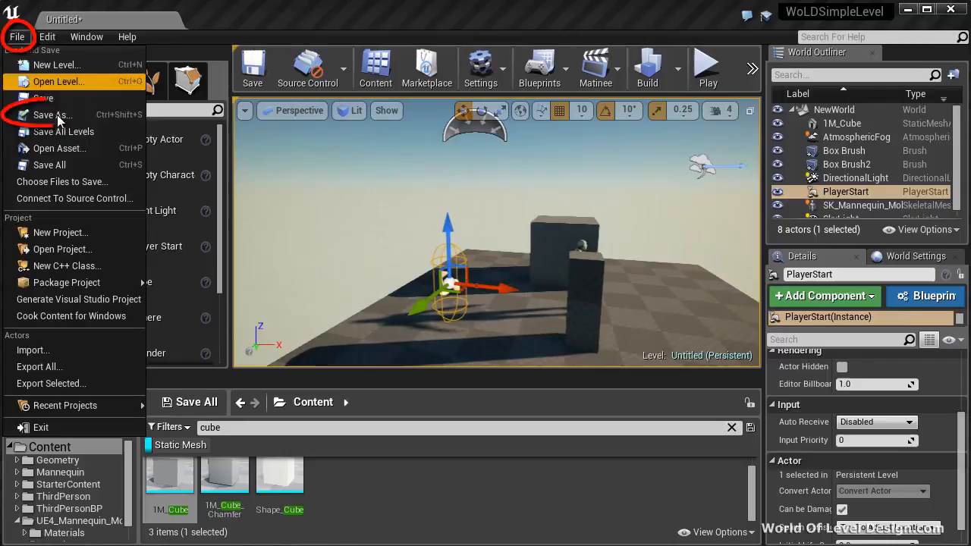
click(52, 115)
click(102, 71)
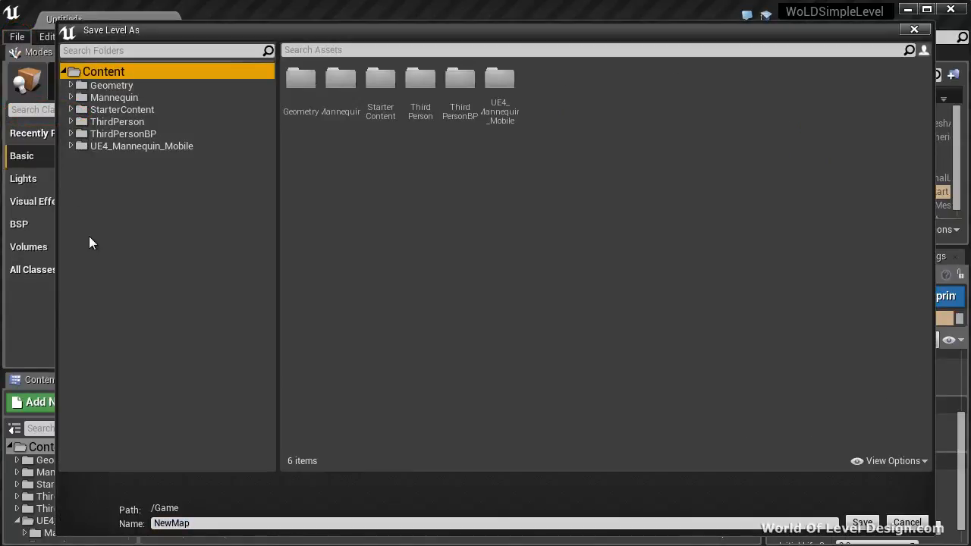
right_click(86, 184)
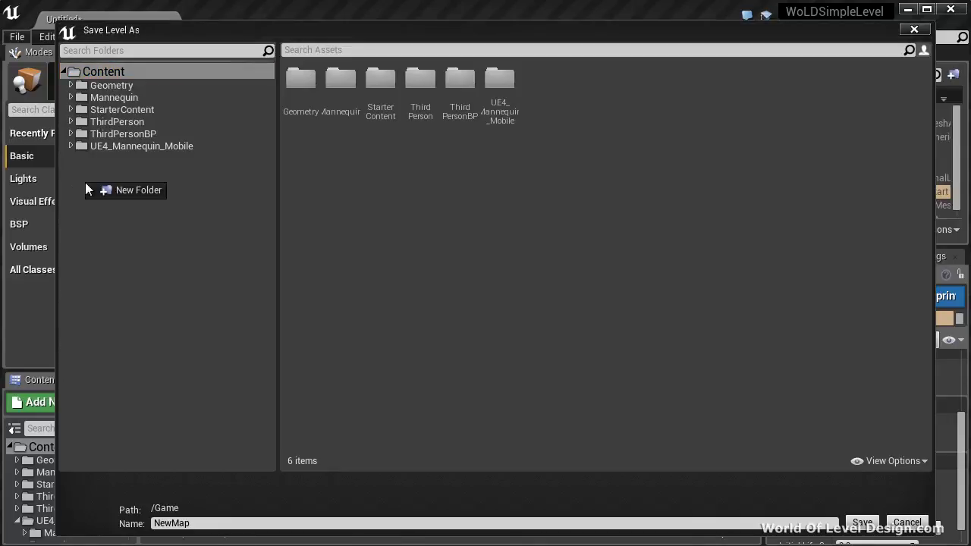
click(128, 188)
text(MyMaps)
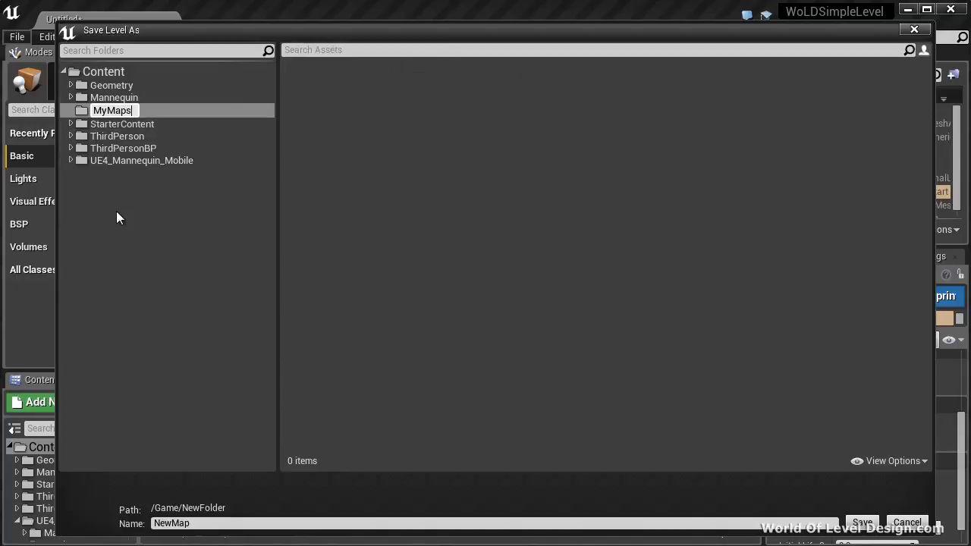
key(Return)
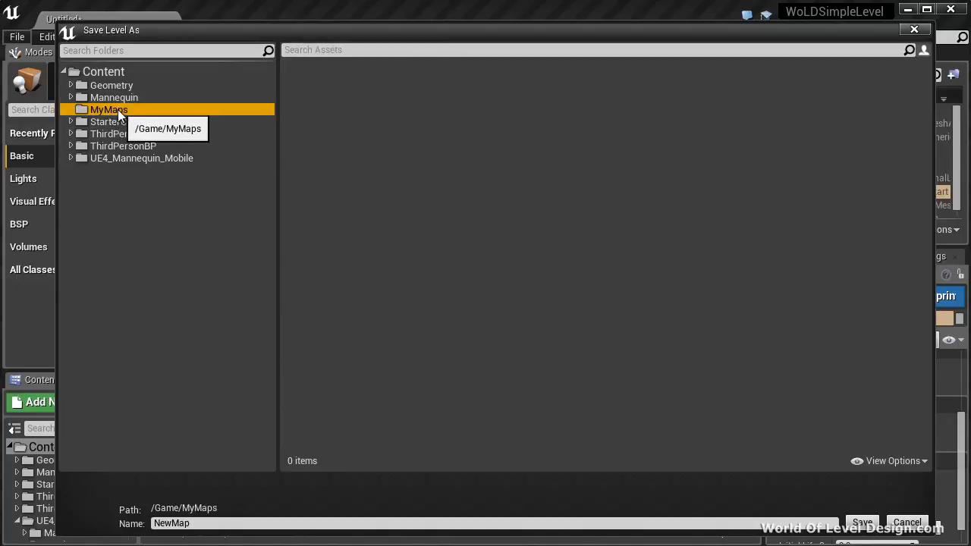
click(155, 523)
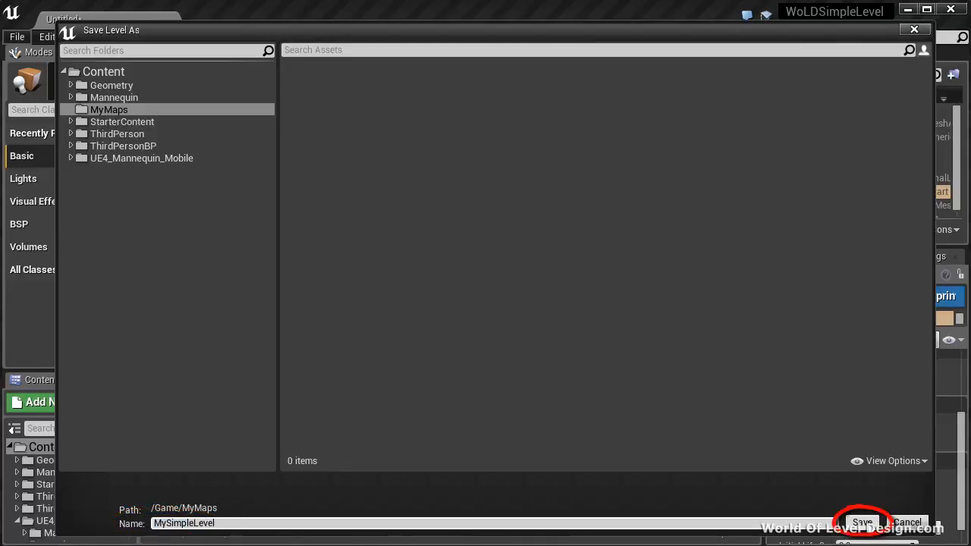
key(Return)
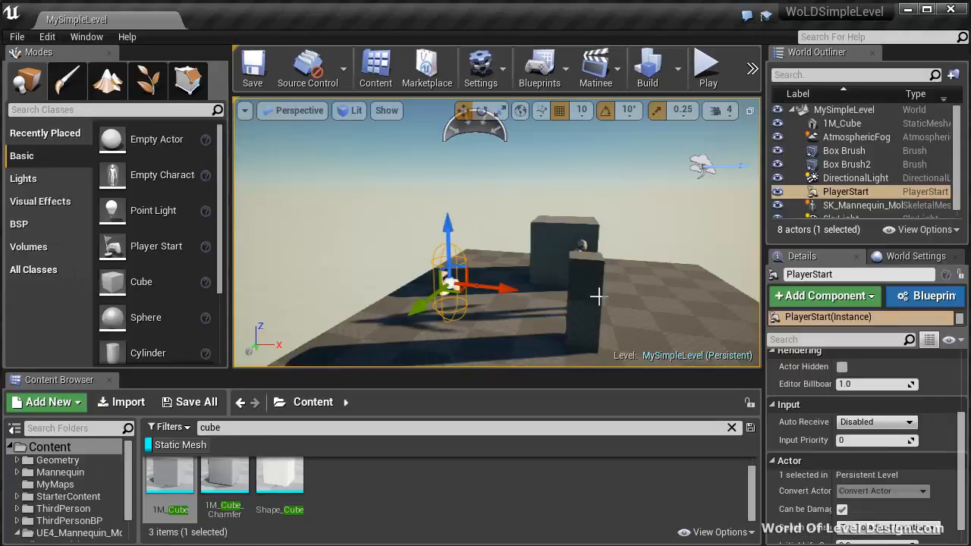
Play the level from a spot on the open floor in front of the mannequin and pillar, and stop the session.
alt+drag(656, 262, 360, 301)
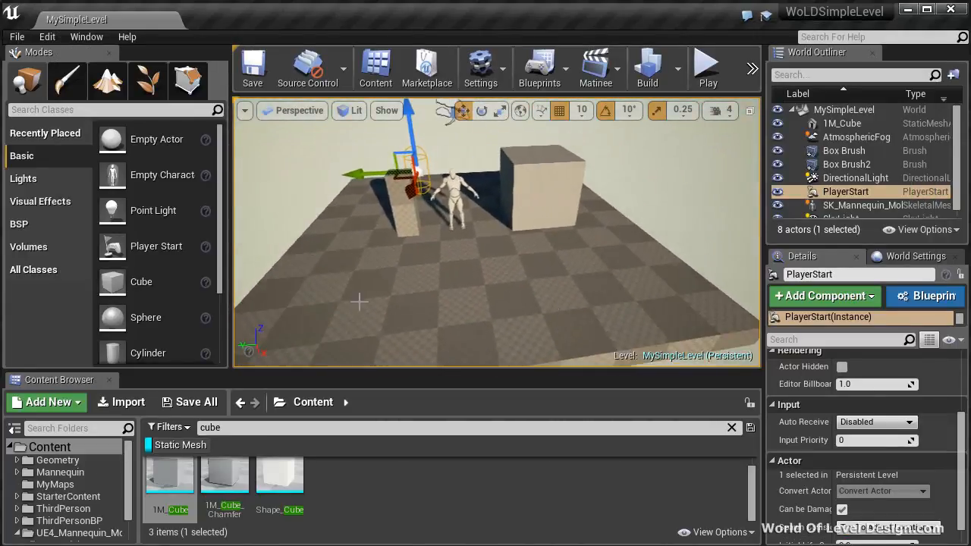
right_click(322, 339)
click(369, 294)
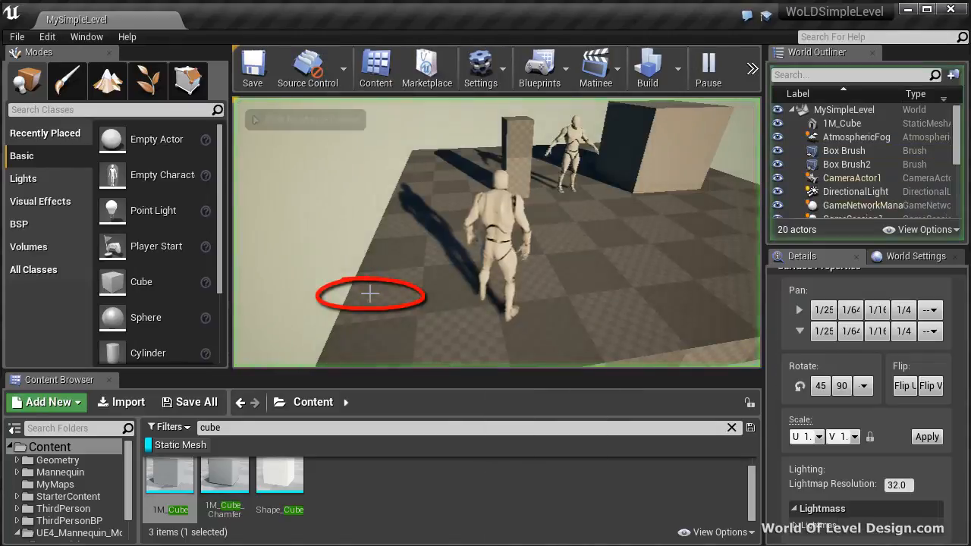
click(370, 294)
key(Escape)
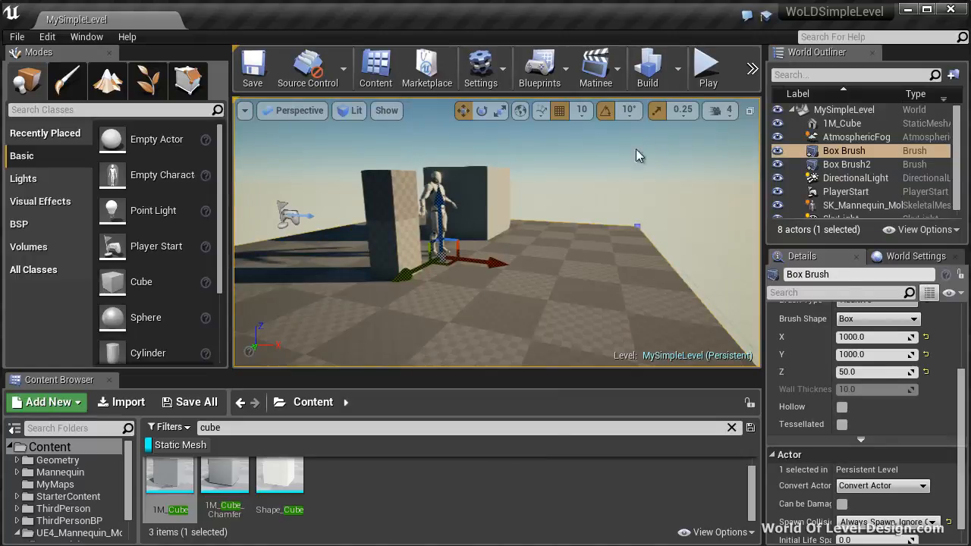
Play the level from the Player Start, look around with the character, and stop the session.
click(298, 218)
click(707, 70)
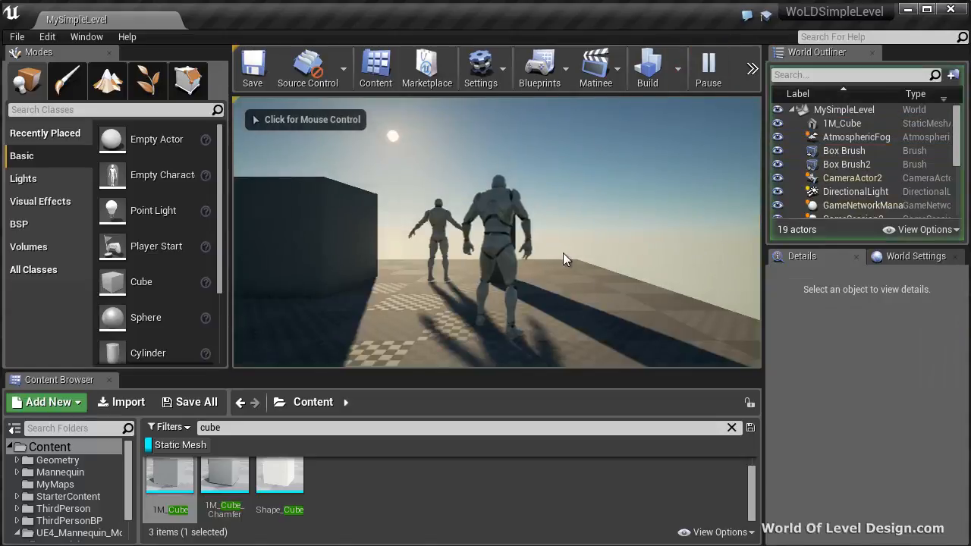
click(563, 253)
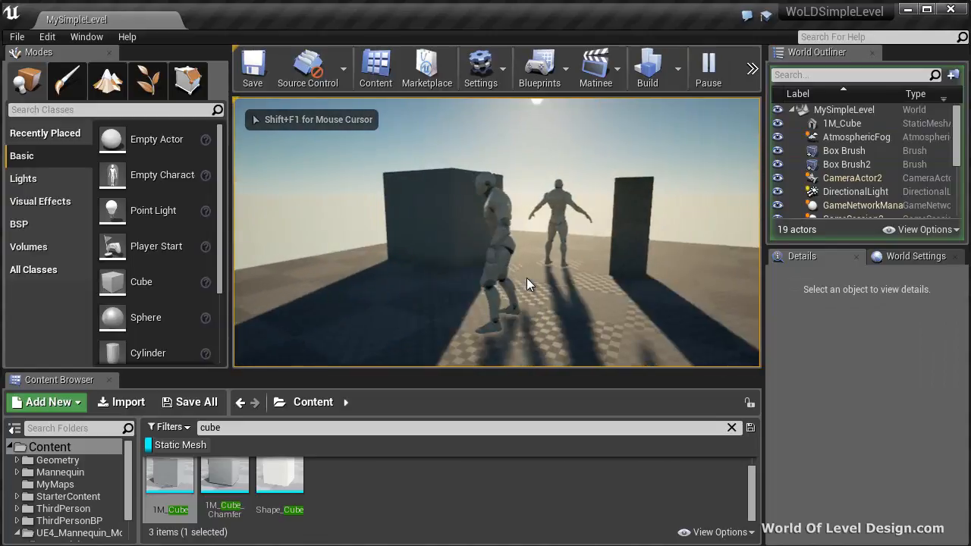
key(Escape)
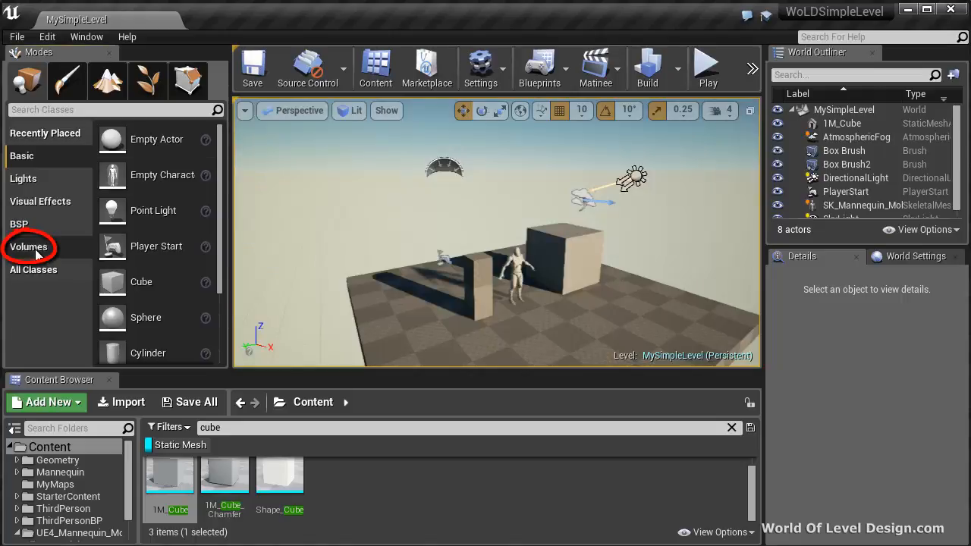
Add a Lightmass Importance Volume to the floor around the mannequin.
click(30, 248)
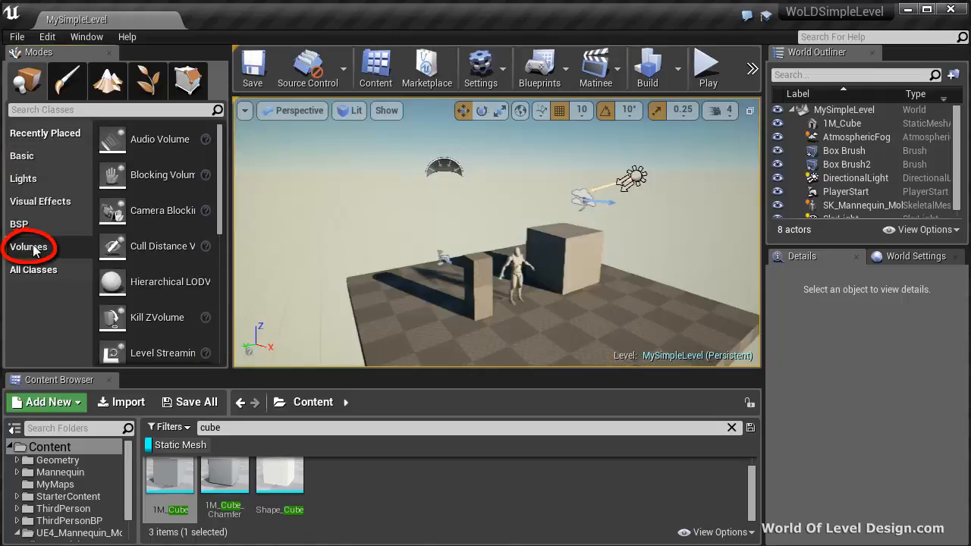
scroll(121, 227, down, 4)
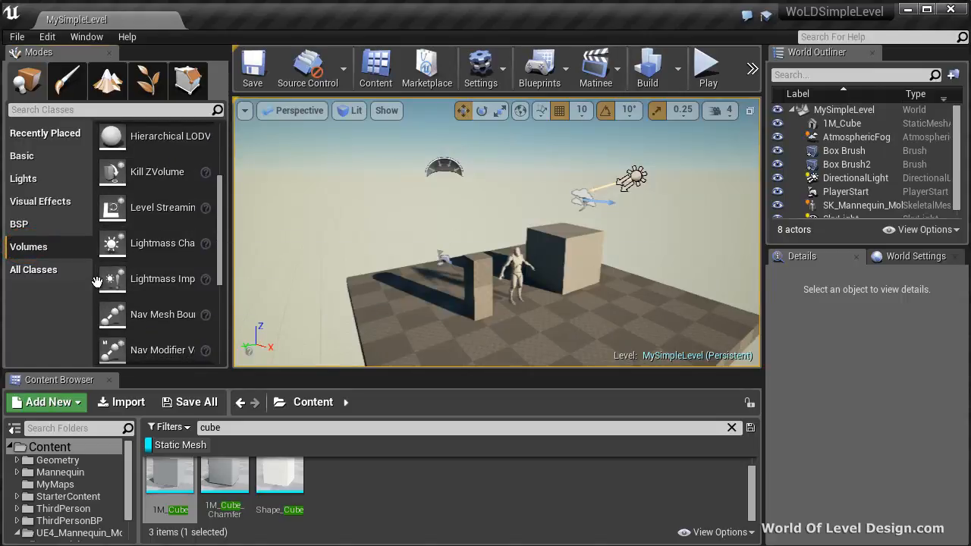
drag(162, 287, 540, 323)
right_drag(540, 323, 585, 300)
key(s)
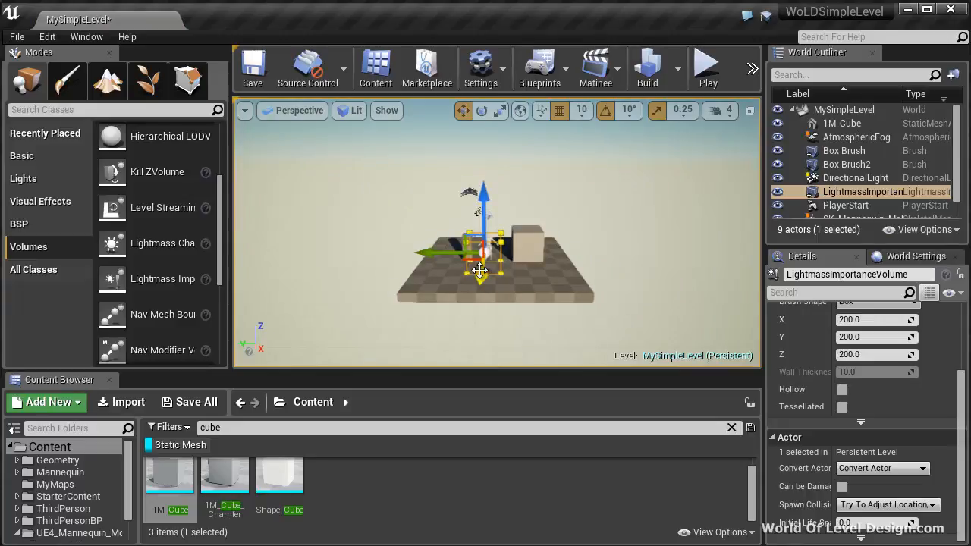
right_drag(449, 289, 280, 155)
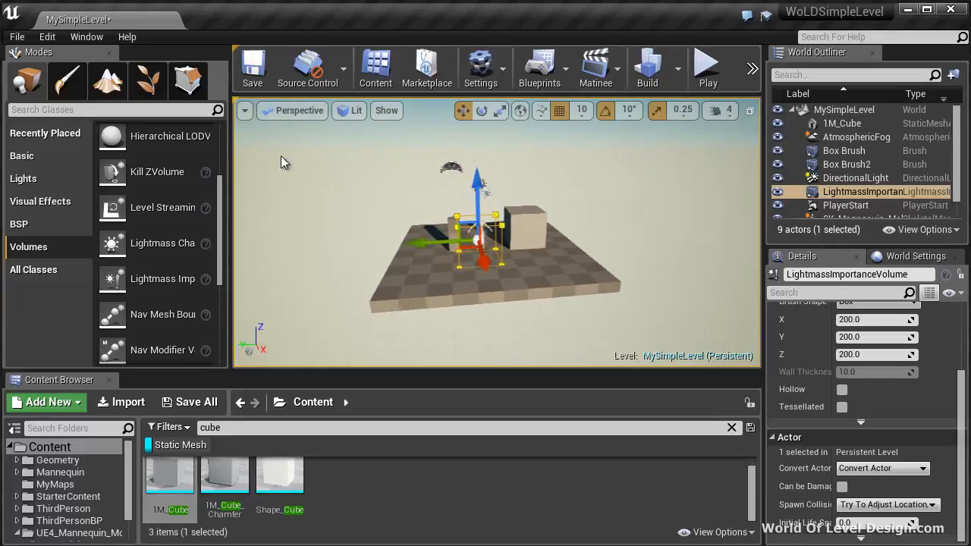
In geometry editing mode, stretch the Lightmass Importance Volume's two side faces along Y past the floor's edges.
click(180, 74)
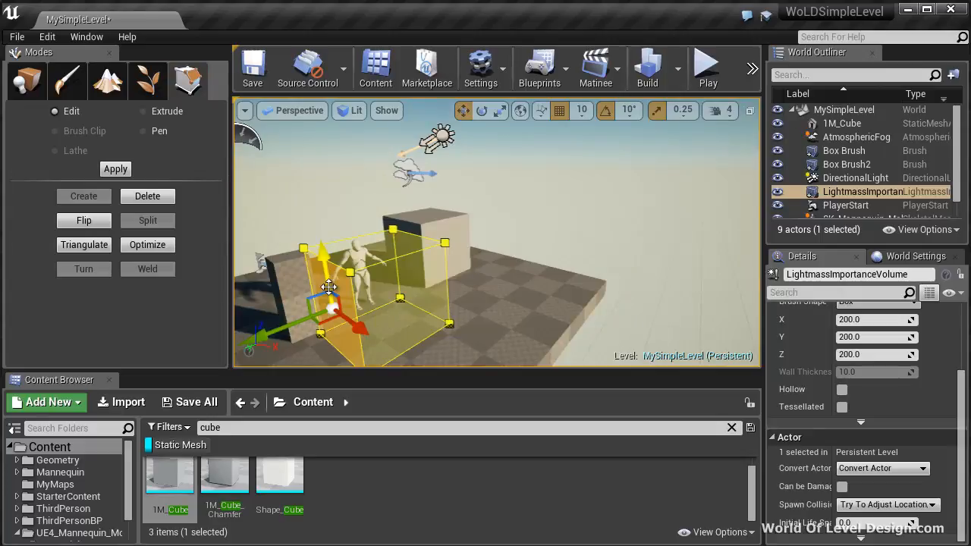
key(F11)
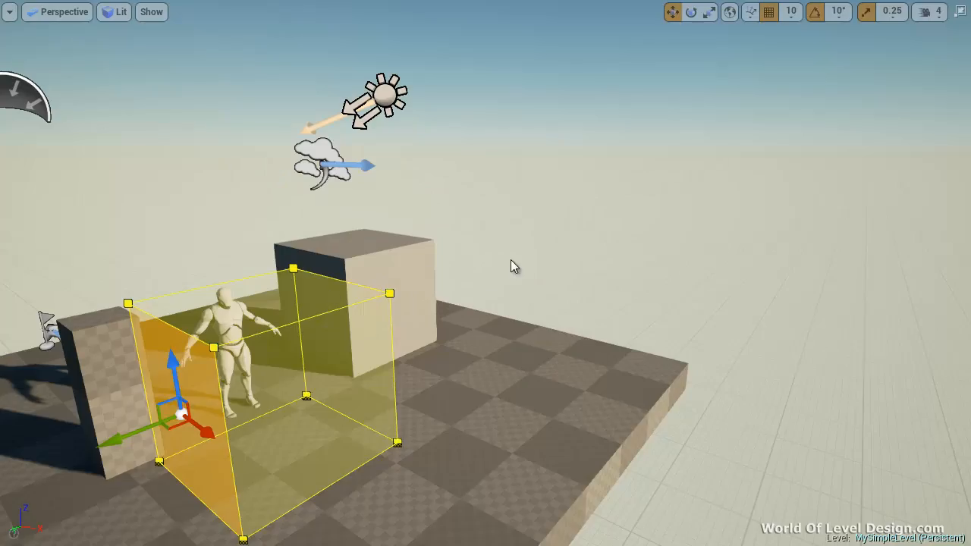
right_drag(510, 262, 416, 289)
scroll(417, 289, down, 3)
drag(509, 263, 285, 277)
right_drag(695, 280, 520, 282)
click(484, 285)
drag(330, 273, 511, 301)
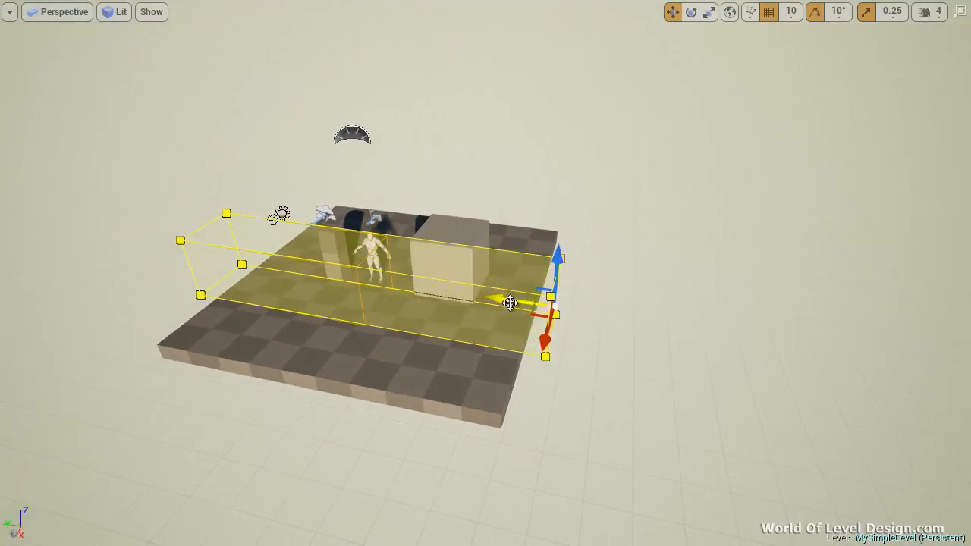
right_drag(729, 296, 654, 292)
Pull the volume's front and back faces along X until they extend past the floor's edges.
click(626, 253)
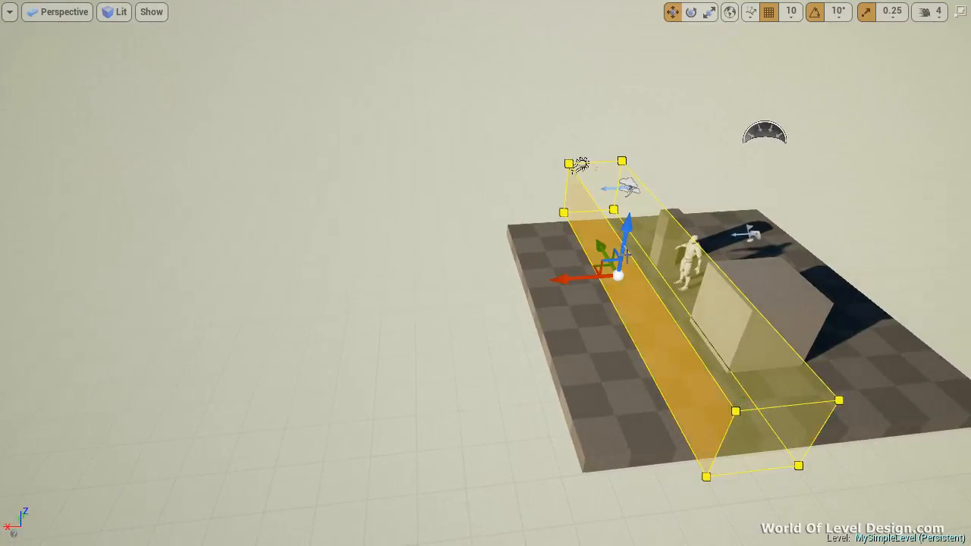
drag(565, 275, 440, 285)
right_drag(584, 291, 668, 293)
drag(457, 256, 694, 362)
right_drag(677, 333, 830, 249)
mouse_move(448, 319)
right_down()
mouse_move(391, 318)
mouse_move(451, 325)
right_up()
Lower the volume's base below the floor, raise its top face above the light actors, and return to placement mode.
drag(605, 223, 608, 268)
right_drag(668, 370, 618, 350)
key(f)
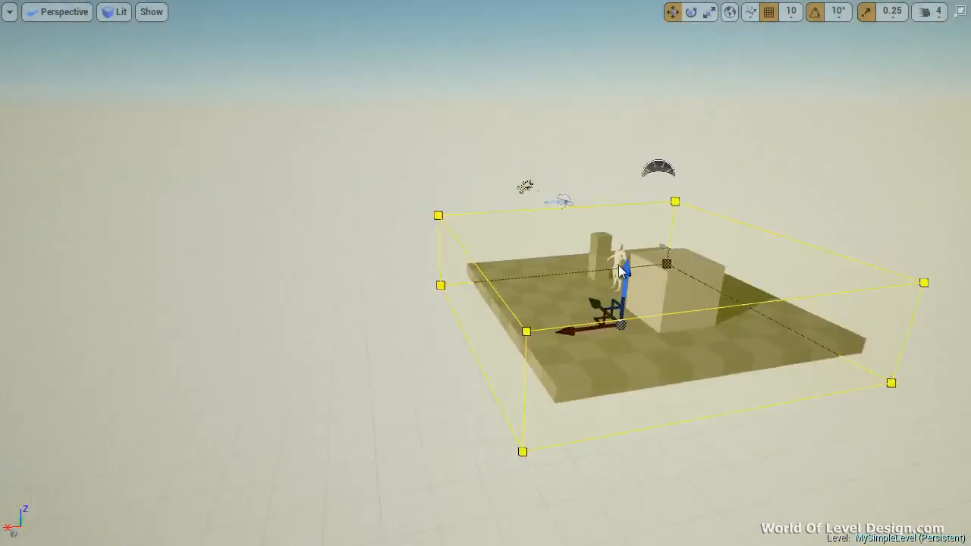
drag(550, 272, 533, 159)
right_drag(594, 264, 483, 306)
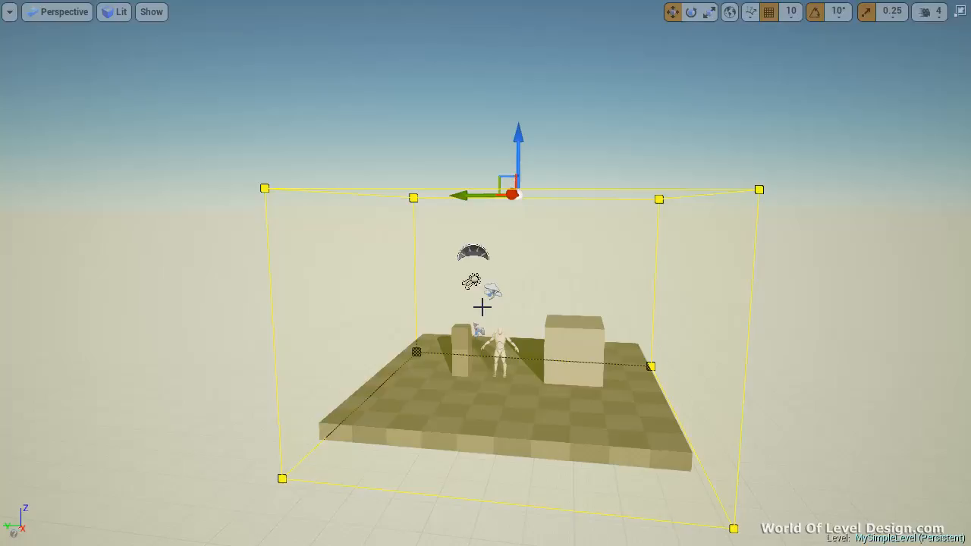
key(F11)
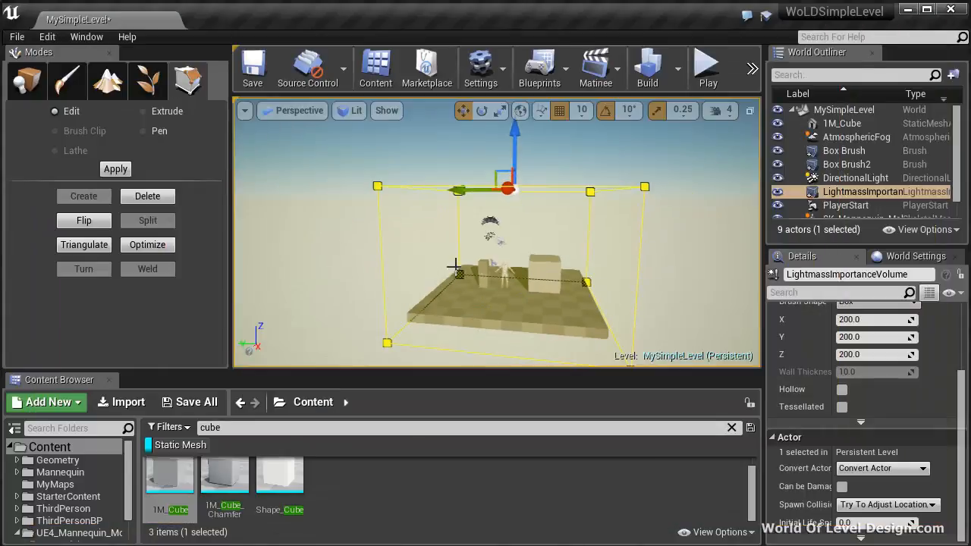
click(29, 82)
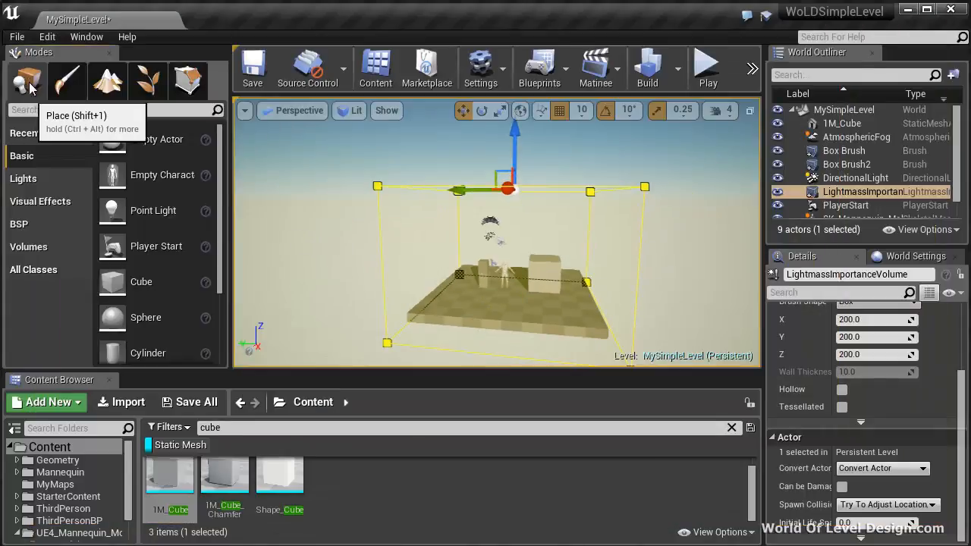
Build the level with Production lighting quality and save it.
scroll(409, 258, up, 4)
right_drag(429, 269, 336, 267)
right_drag(516, 267, 652, 269)
click(674, 68)
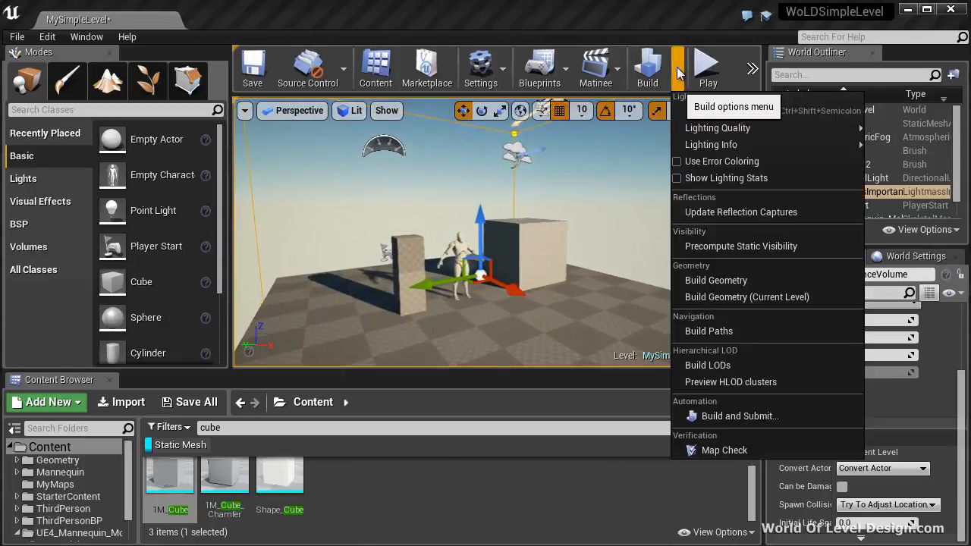
mouse_move(701, 129)
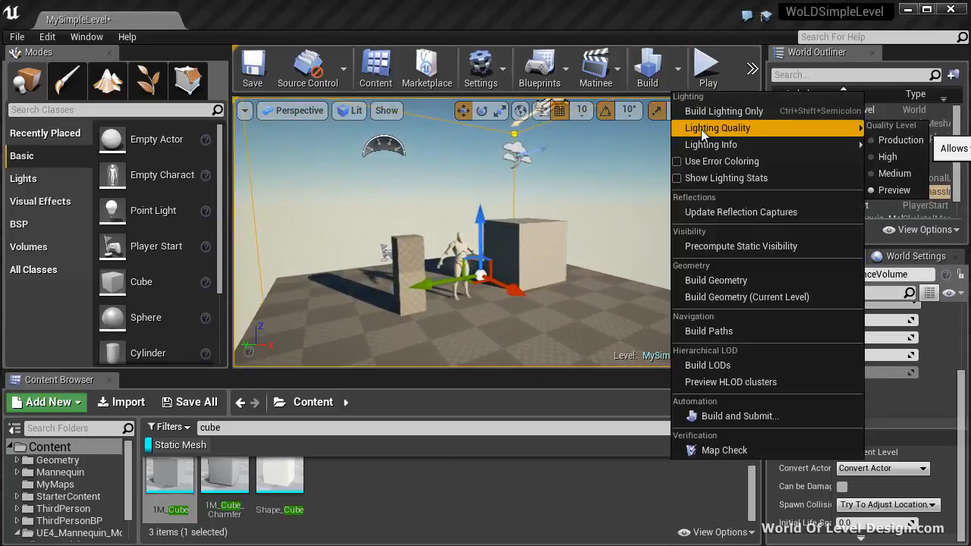
click(875, 140)
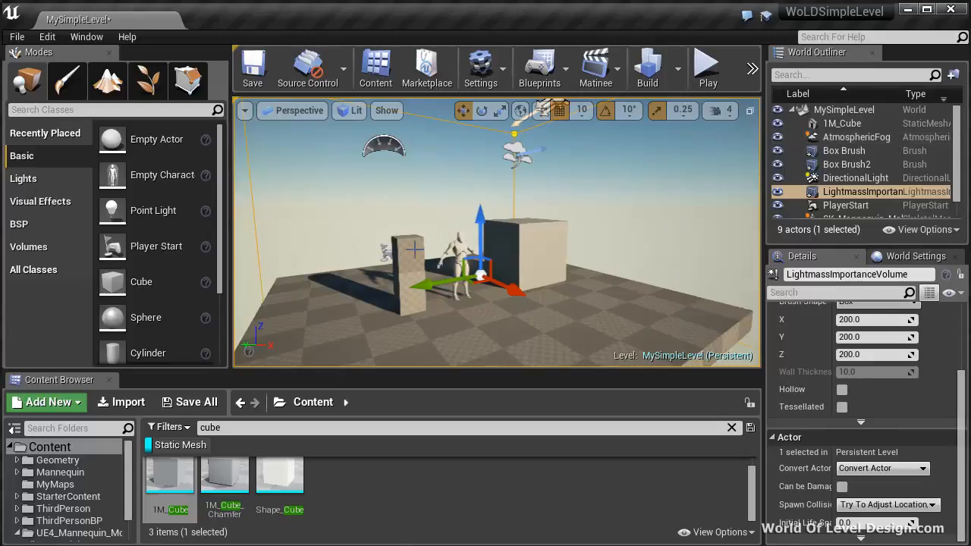
click(647, 68)
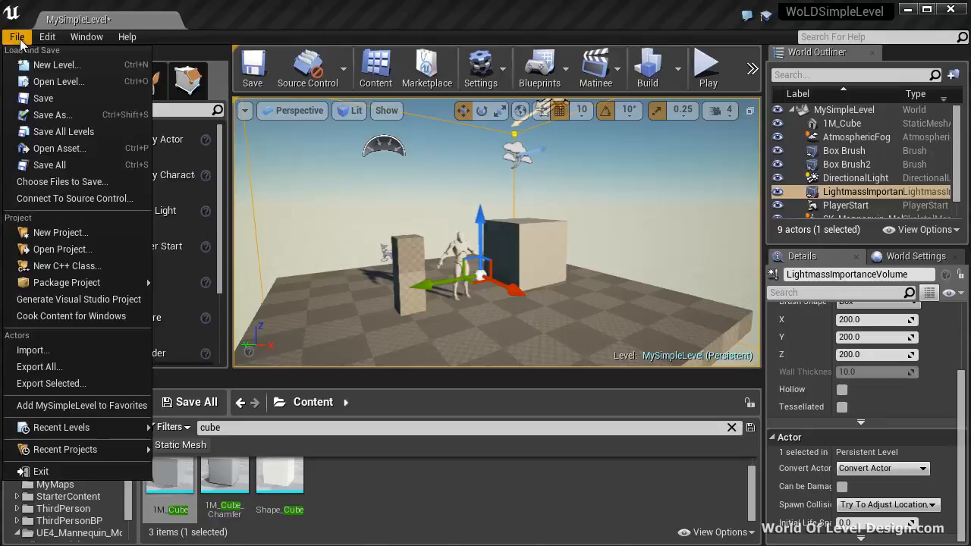
click(17, 36)
click(55, 102)
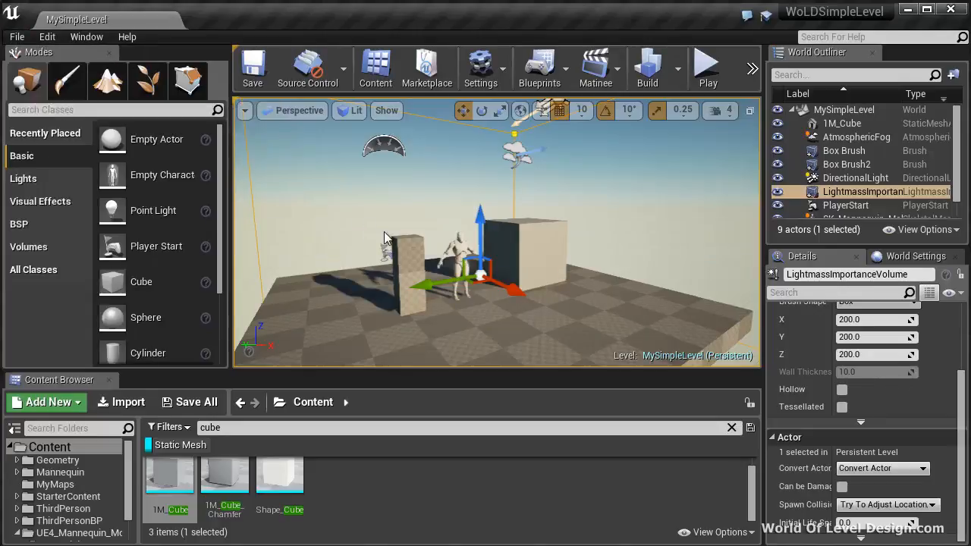